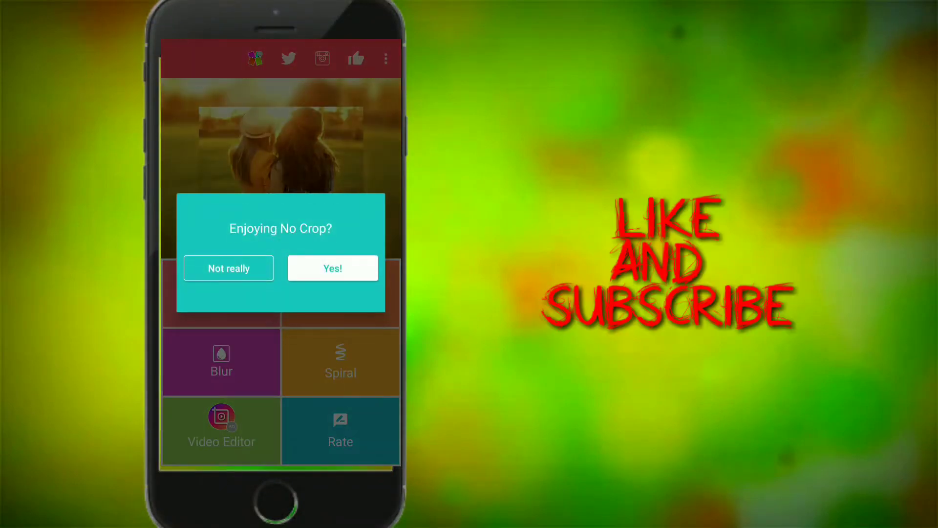
Dismiss the rating and feedback prompts and start a Blur edit to open the album picker.
{"action": "left_click", "coordinate": [222, 266]}
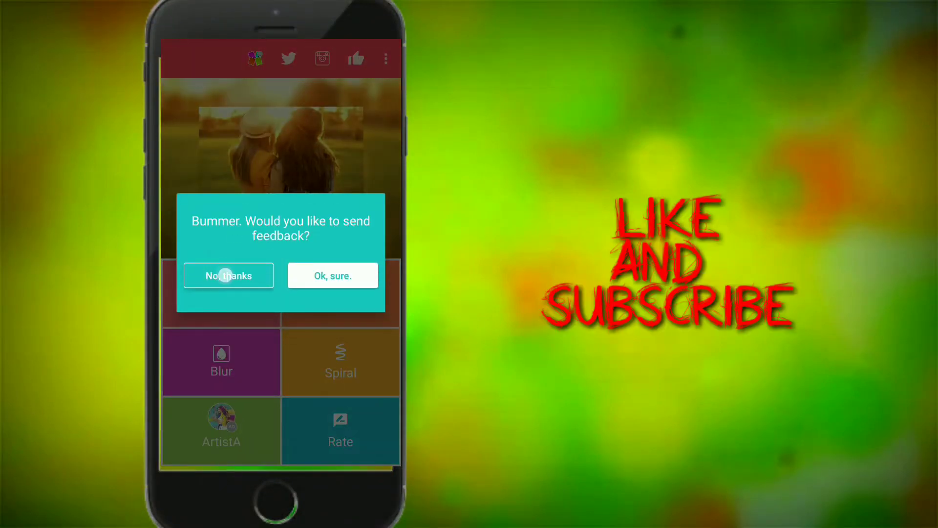
{"action": "left_click", "coordinate": [225, 275]}
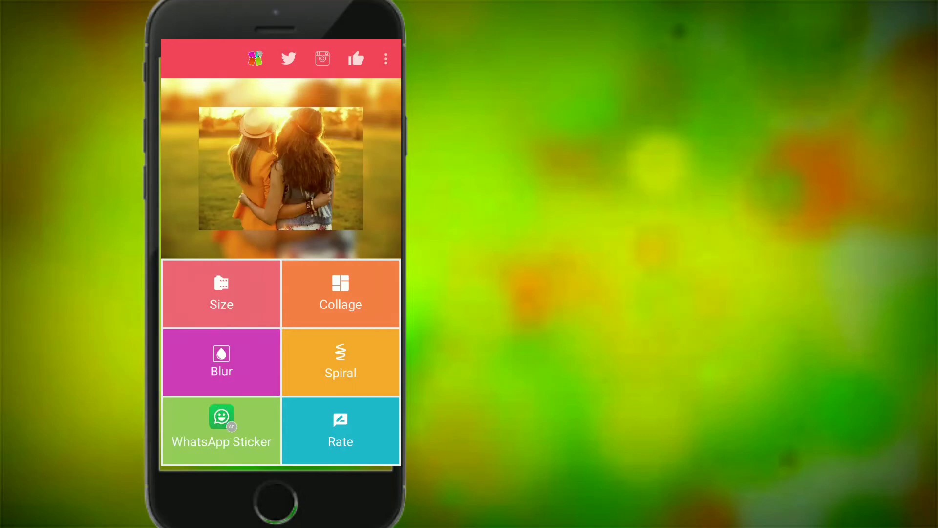
{"action": "left_click", "coordinate": [219, 360]}
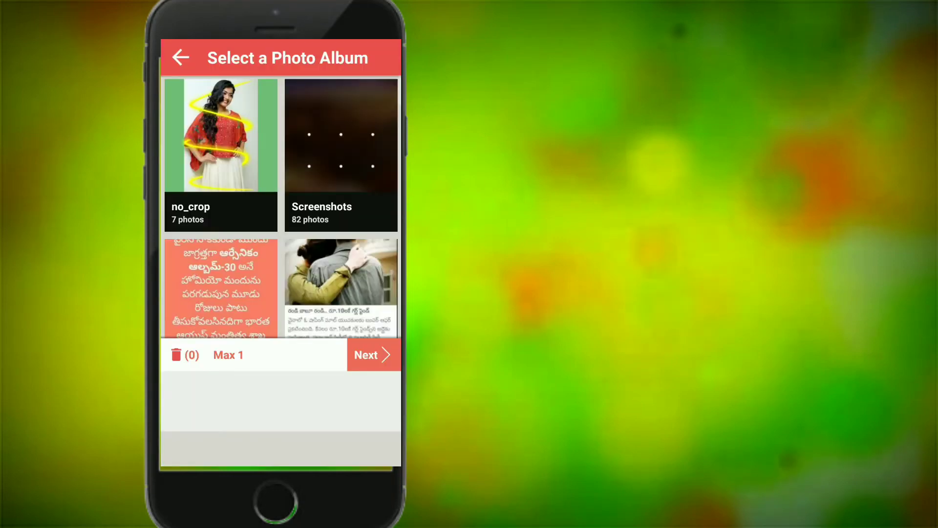
Back out of the album pickers and start a Size edit using Recent images from Gallery.
{"action": "key", "text": "Escape"}
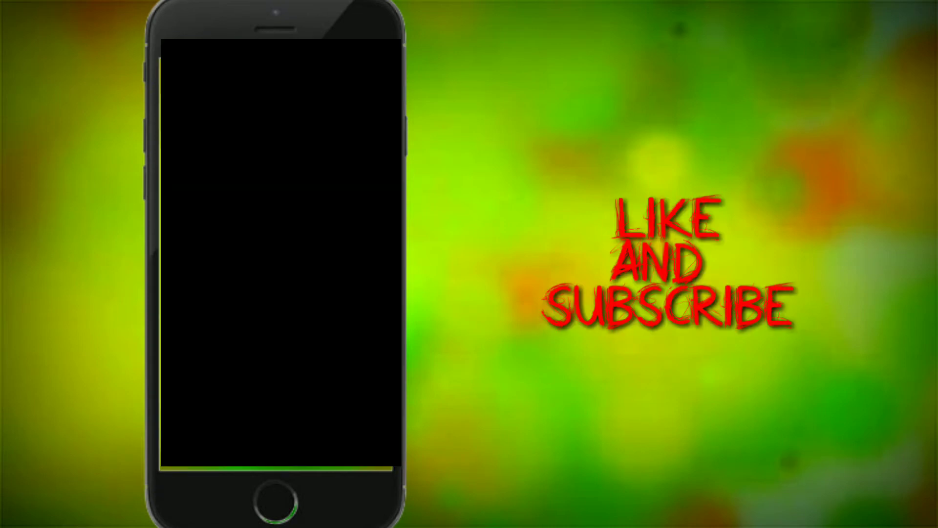
{"action": "left_click", "coordinate": [348, 322]}
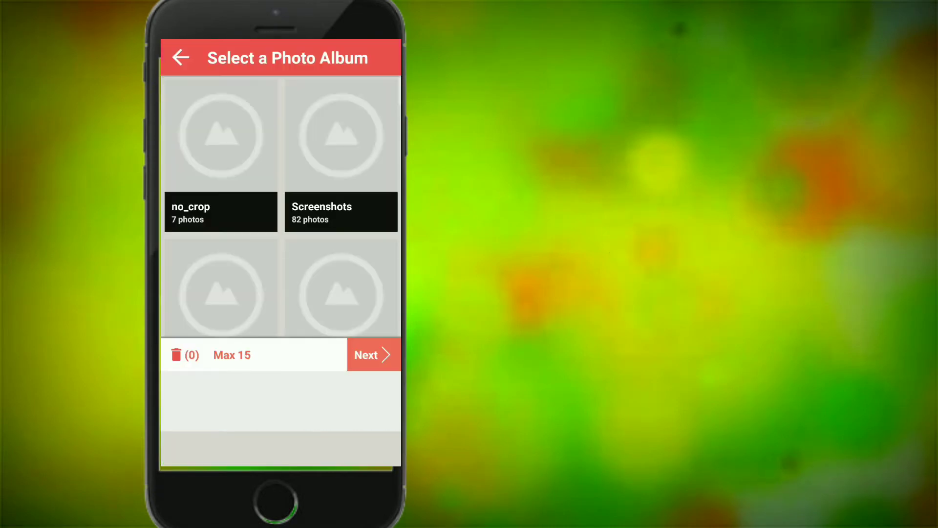
{"action": "key", "text": "Escape"}
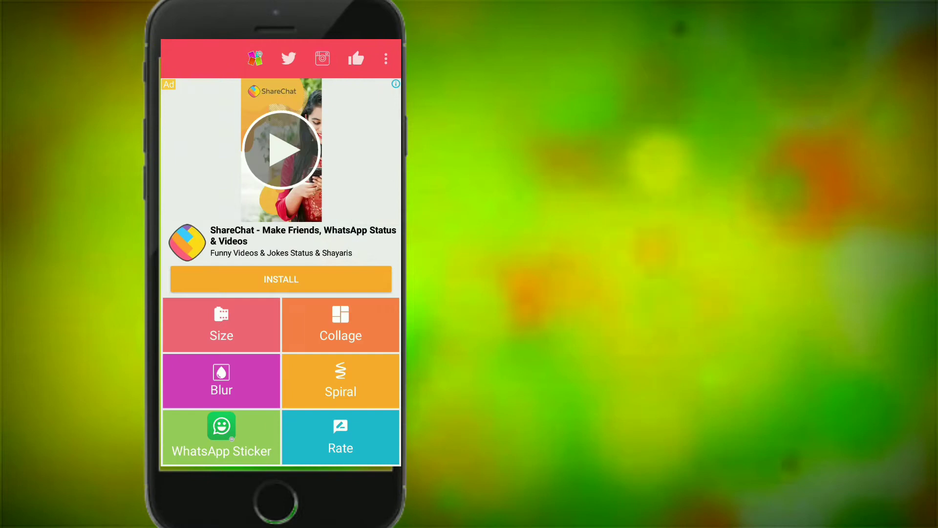
{"action": "left_click", "coordinate": [221, 325]}
{"action": "left_click", "coordinate": [253, 255]}
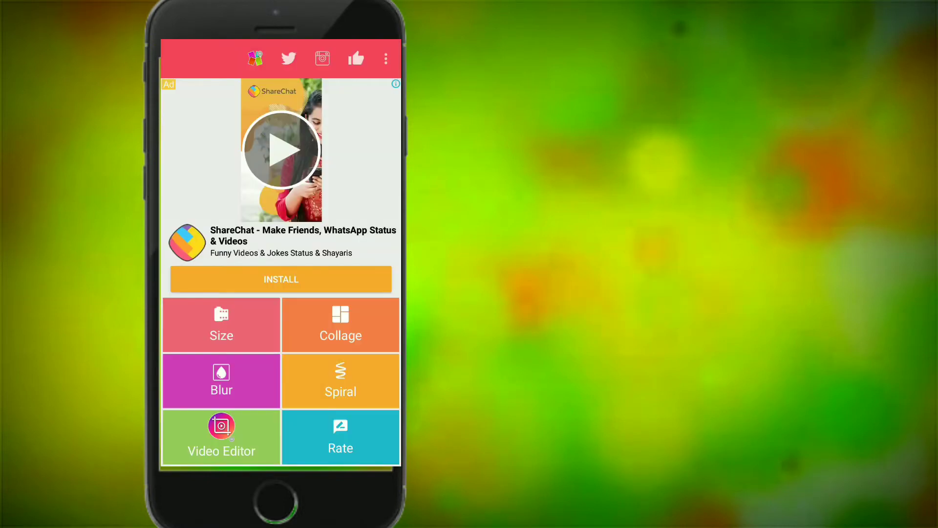
{"action": "left_click", "coordinate": [374, 212]}
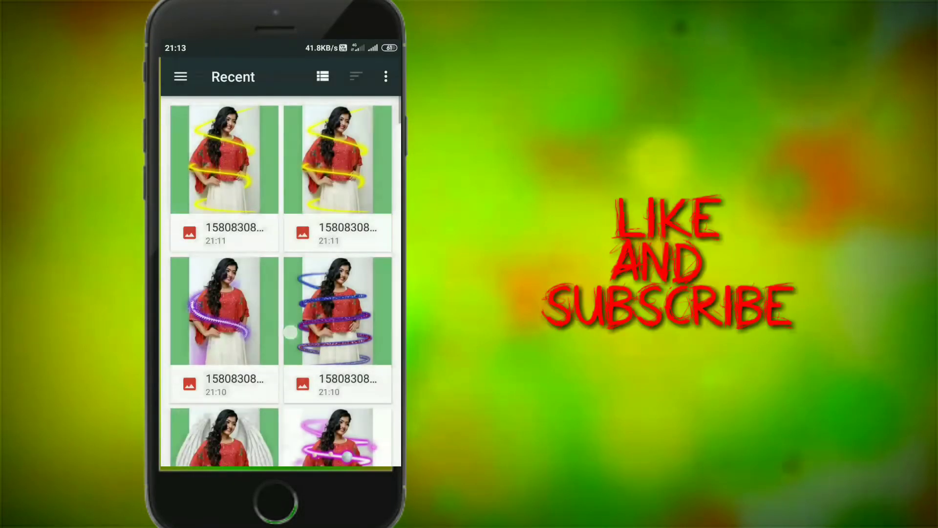
Browse the Recent grid, then switch the photo source to Gallery under Open from.
{"action": "scroll", "coordinate": [283, 281], "scroll_direction": "down", "scroll_amount": 5}
{"action": "scroll", "coordinate": [283, 281], "scroll_direction": "down", "scroll_amount": 3}
{"action": "scroll", "coordinate": [283, 281], "scroll_direction": "down", "scroll_amount": 3}
{"action": "scroll", "coordinate": [281, 281], "scroll_direction": "up", "scroll_amount": 3}
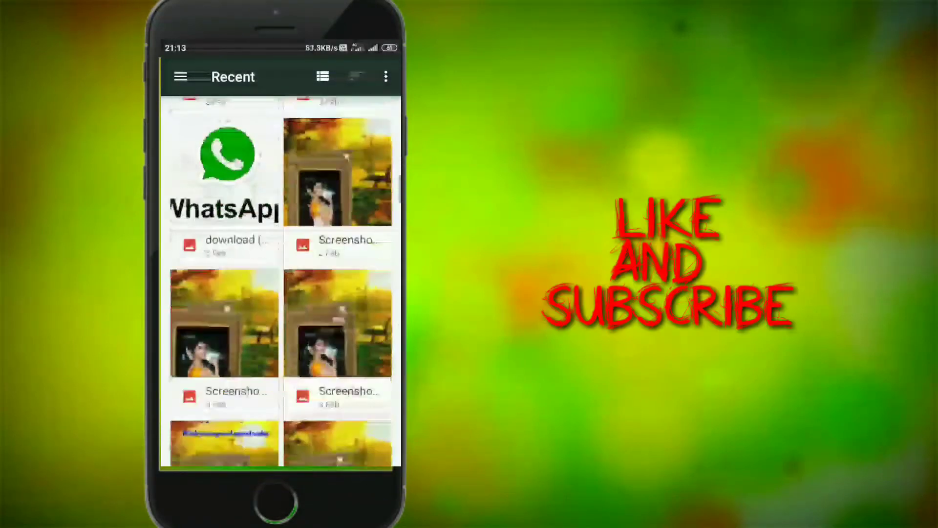
{"action": "scroll", "coordinate": [281, 281], "scroll_direction": "up", "scroll_amount": 3}
{"action": "scroll", "coordinate": [281, 281], "scroll_direction": "up", "scroll_amount": 3}
{"action": "left_click", "coordinate": [181, 76]}
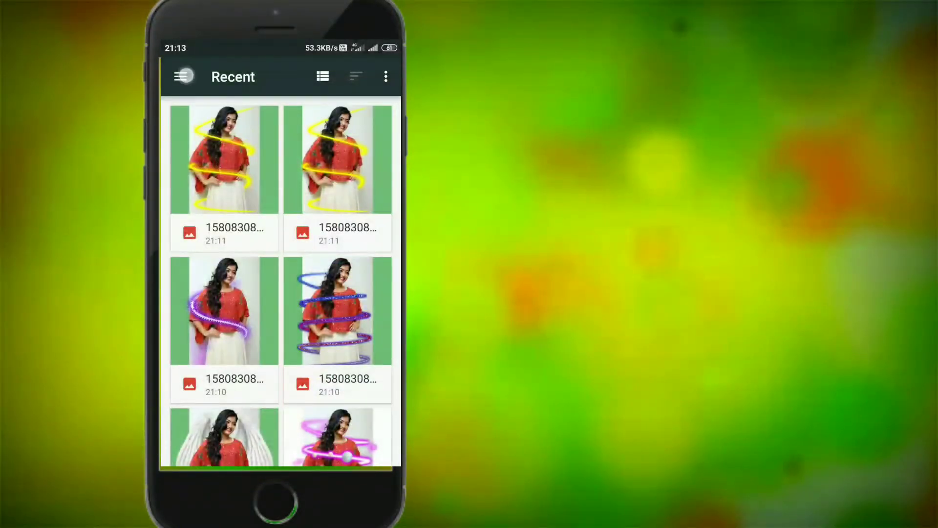
{"action": "left_click", "coordinate": [246, 447]}
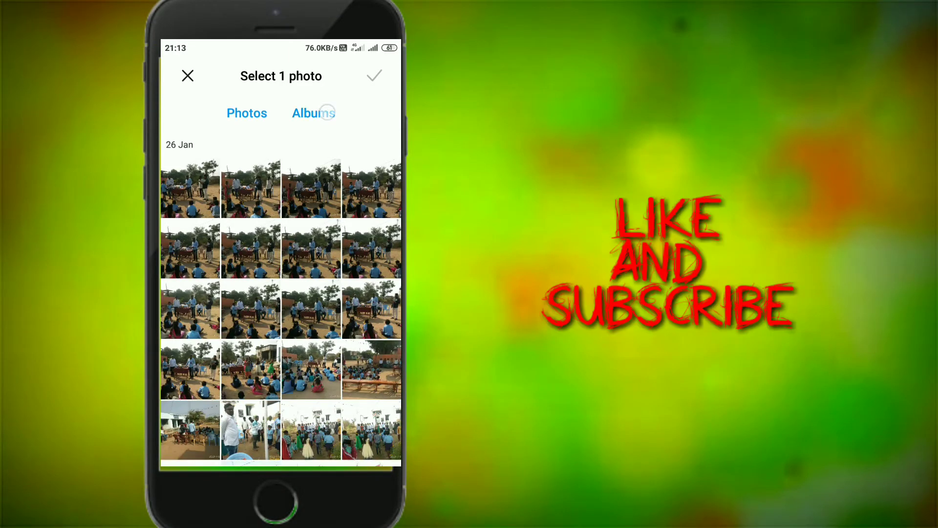
Open the Recent album under Albums and select the portrait of the woman in red.
{"action": "left_click", "coordinate": [327, 112]}
{"action": "scroll", "coordinate": [275, 289], "scroll_direction": "down", "scroll_amount": 2}
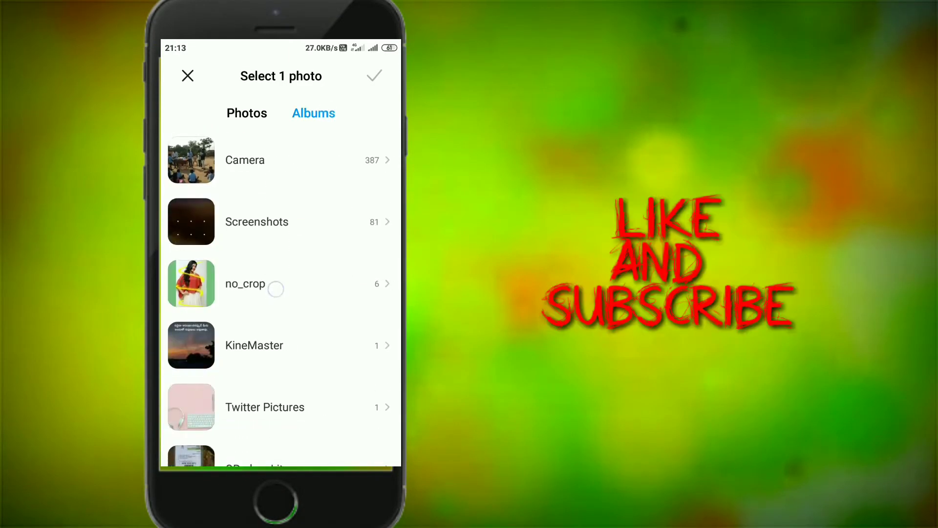
{"action": "scroll", "coordinate": [276, 289], "scroll_direction": "down", "scroll_amount": 2}
{"action": "scroll", "coordinate": [306, 214], "scroll_direction": "up", "scroll_amount": 3}
{"action": "scroll", "coordinate": [281, 318], "scroll_direction": "down", "scroll_amount": 5}
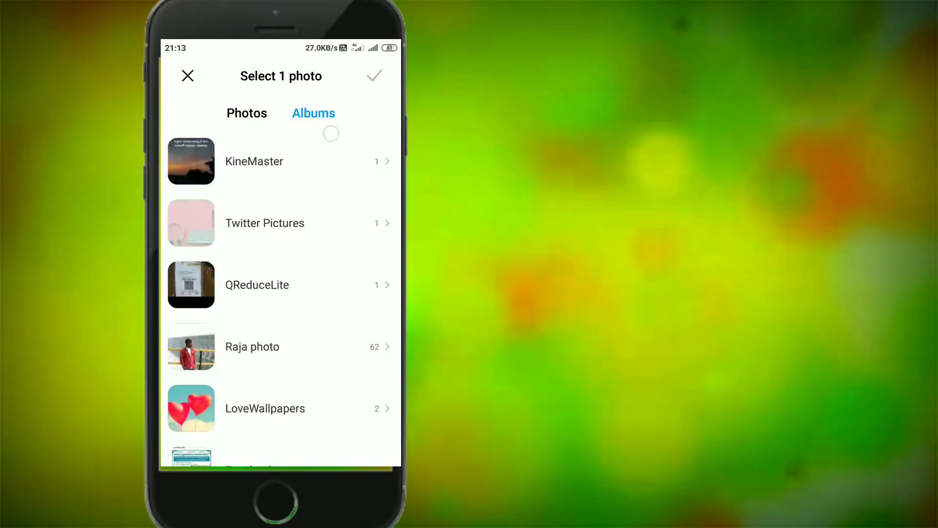
{"action": "scroll", "coordinate": [309, 222], "scroll_direction": "up", "scroll_amount": 5}
{"action": "left_click", "coordinate": [308, 148]}
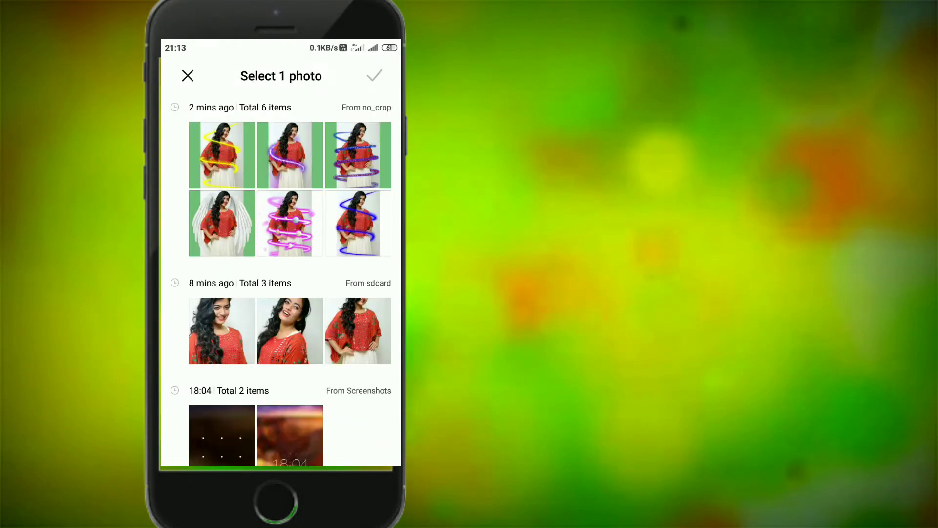
{"action": "left_click", "coordinate": [364, 335]}
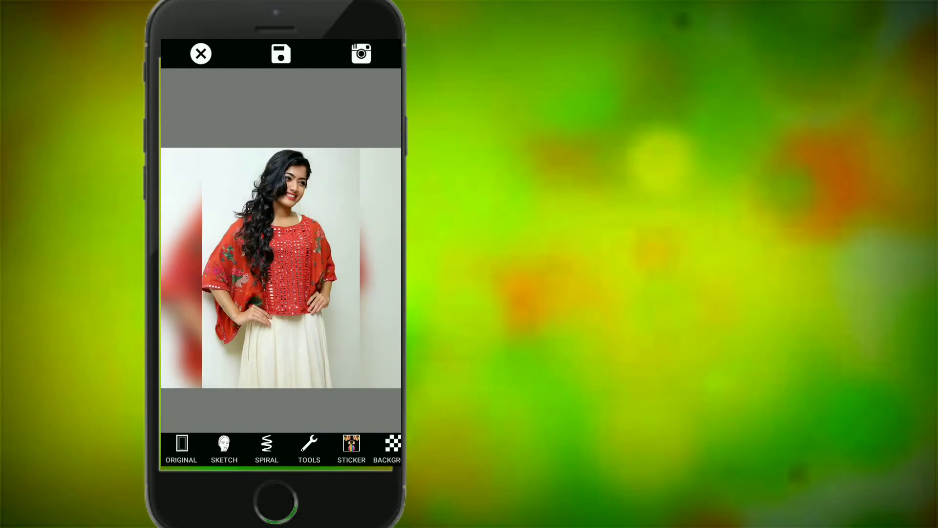
Show the portrait in original framing and try the outline, pink neon and glitch sketch filters.
{"action": "left_click", "coordinate": [182, 447]}
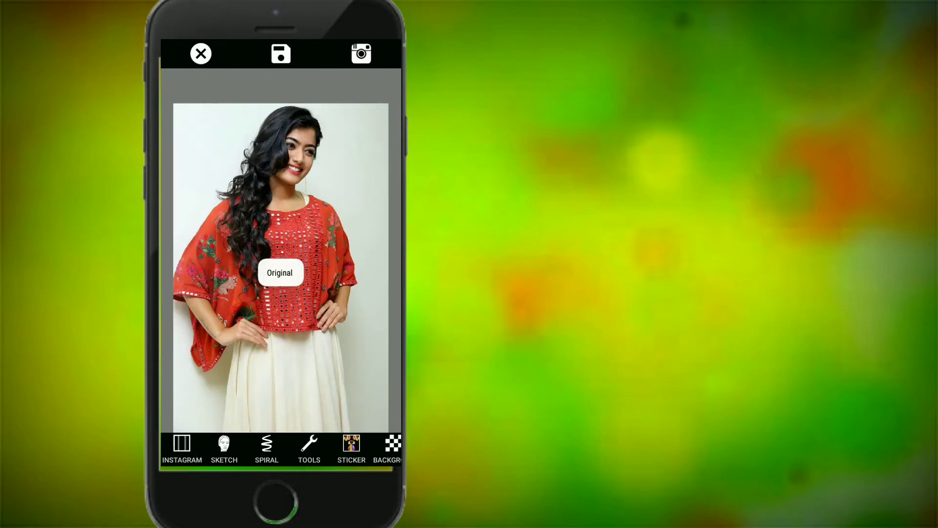
{"action": "left_click", "coordinate": [228, 451]}
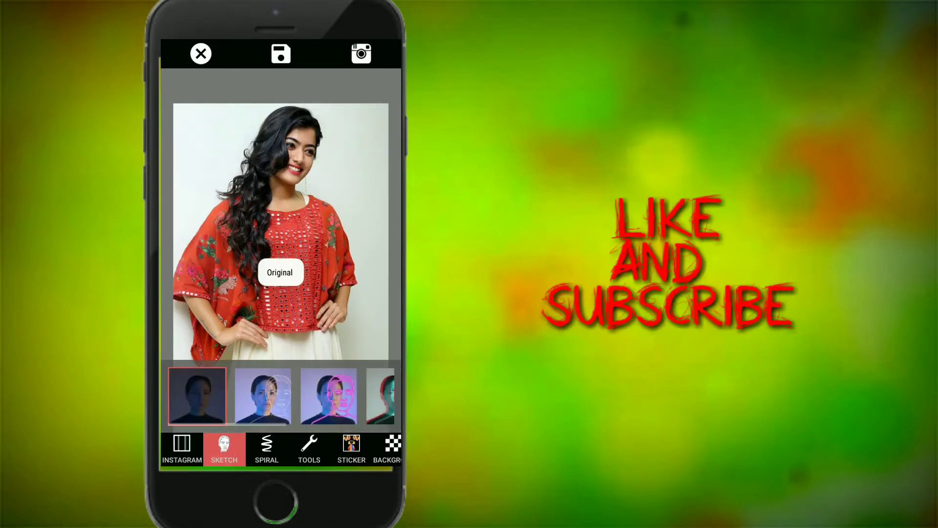
{"action": "left_click", "coordinate": [263, 396]}
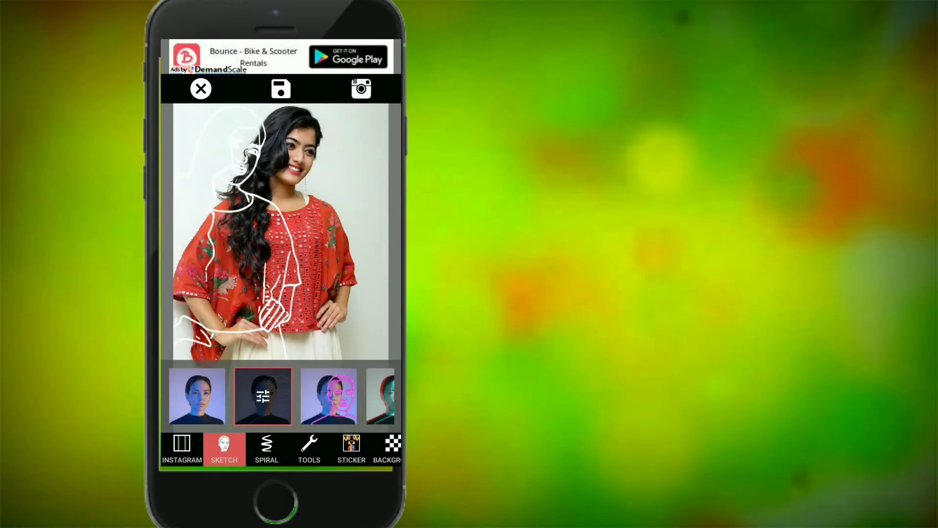
{"action": "left_click", "coordinate": [263, 393]}
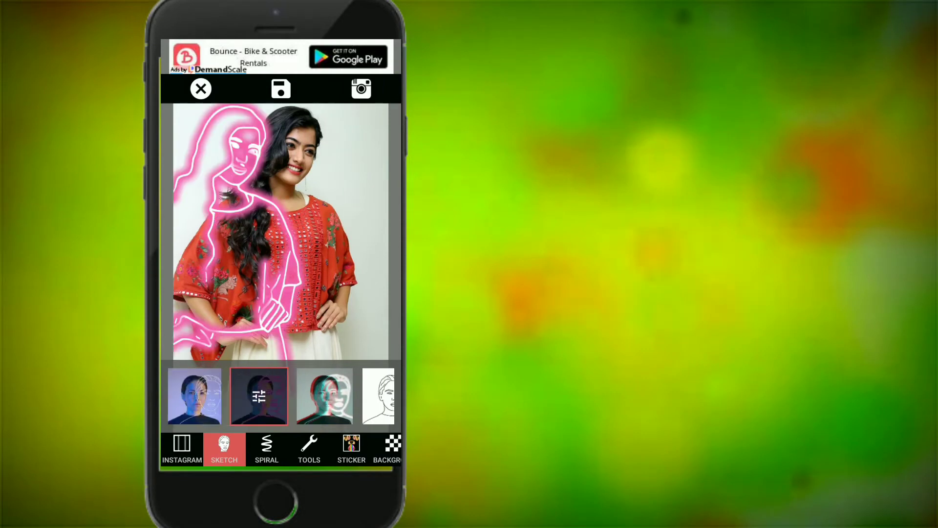
{"action": "left_click_drag", "start_coordinate": [342, 396], "coordinate": [215, 396]}
{"action": "left_click", "coordinate": [228, 396]}
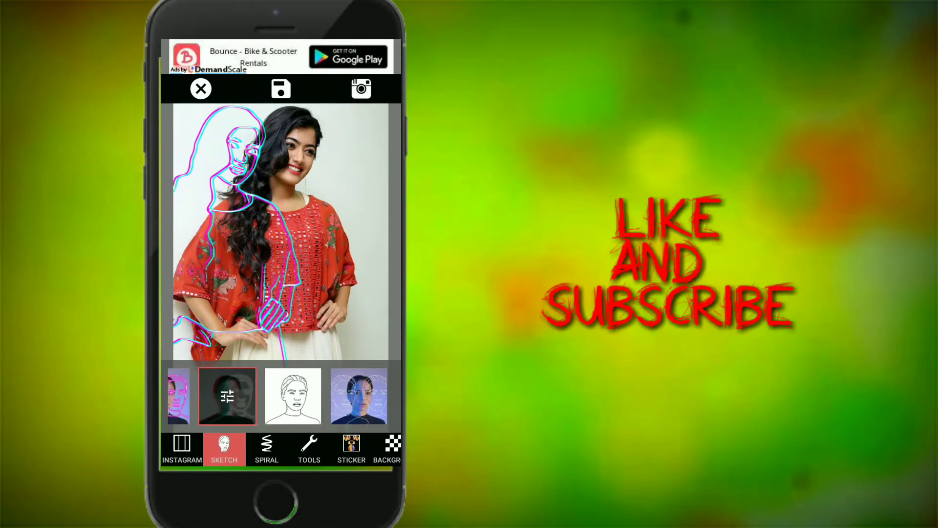
Try the plain and white-outline sketch filters, then remove the outline and show spiral effects.
{"action": "left_click", "coordinate": [293, 396]}
{"action": "left_click", "coordinate": [297, 399]}
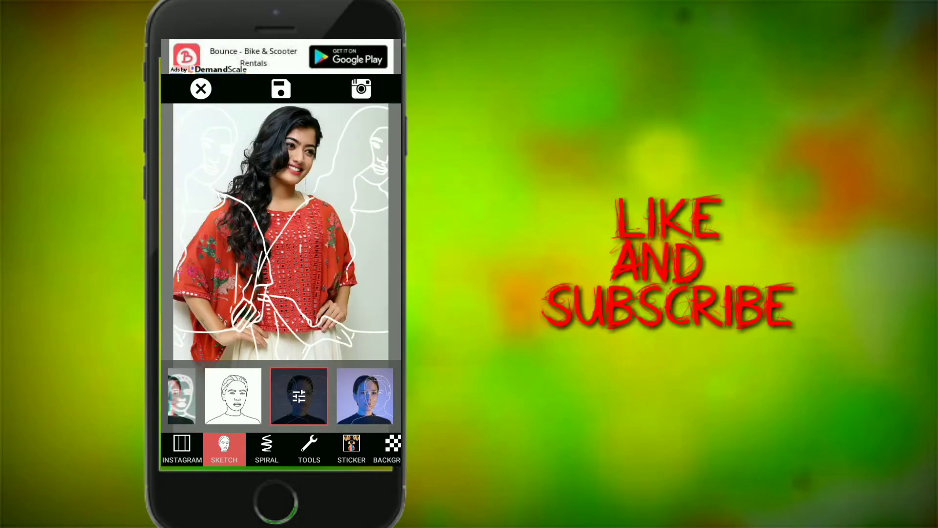
{"action": "left_click", "coordinate": [385, 387]}
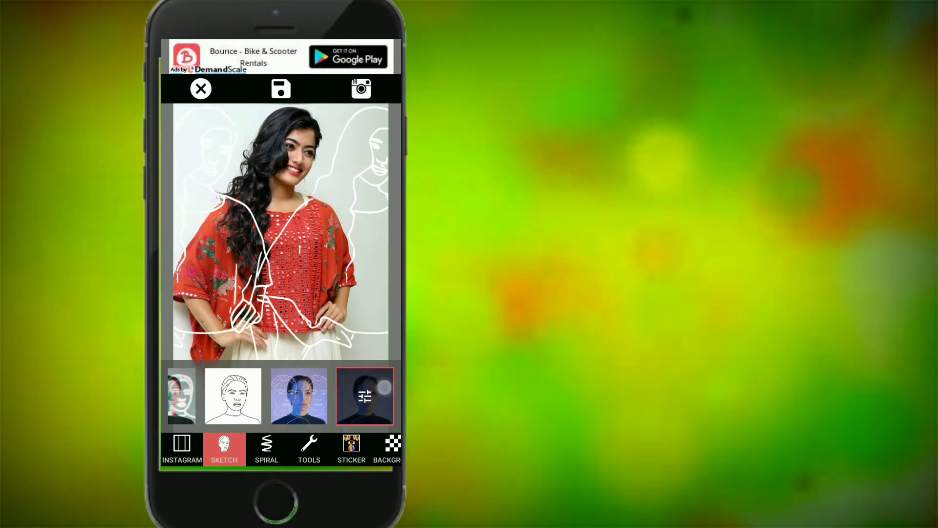
{"action": "left_click_drag", "start_coordinate": [291, 398], "coordinate": [381, 398]}
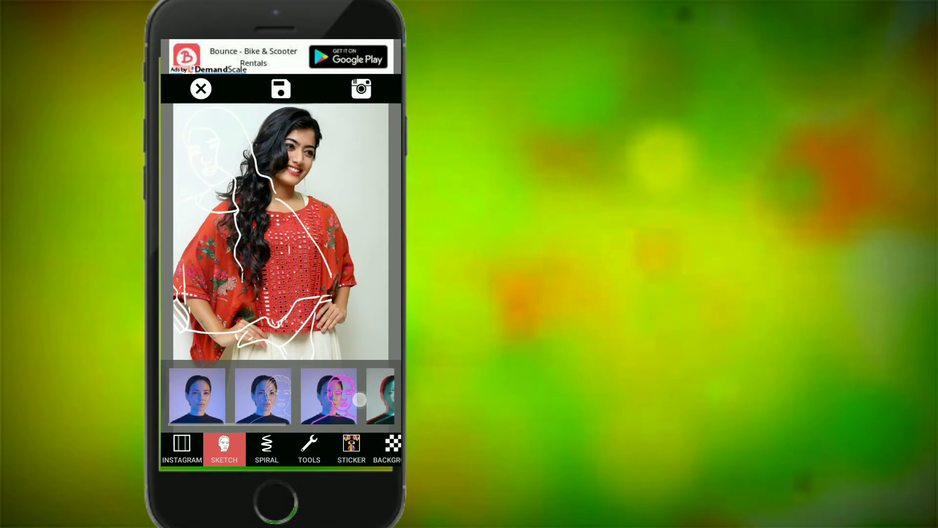
{"action": "left_click", "coordinate": [195, 395]}
{"action": "left_click", "coordinate": [267, 448]}
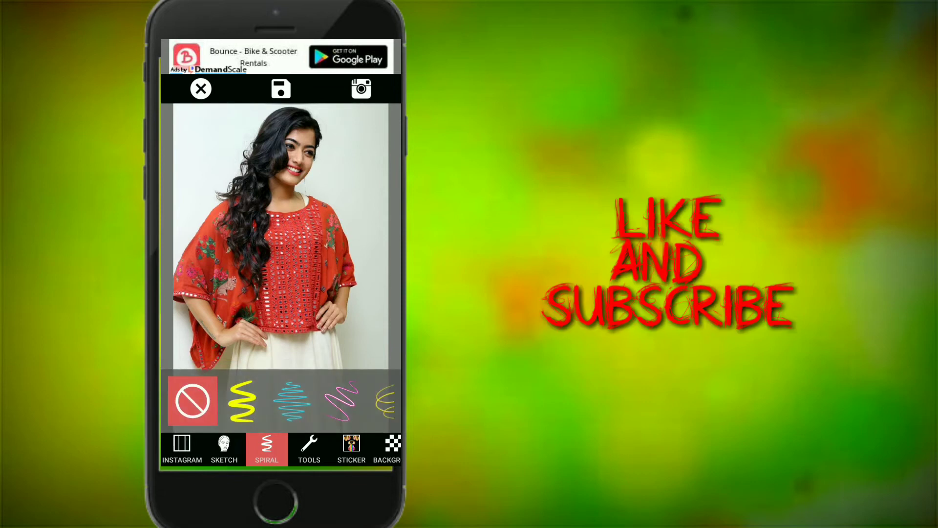
Try the yellow, blue, pink, gold and pink-blue ribbon spirals around the woman.
{"action": "left_click", "coordinate": [243, 401]}
{"action": "left_click", "coordinate": [292, 401]}
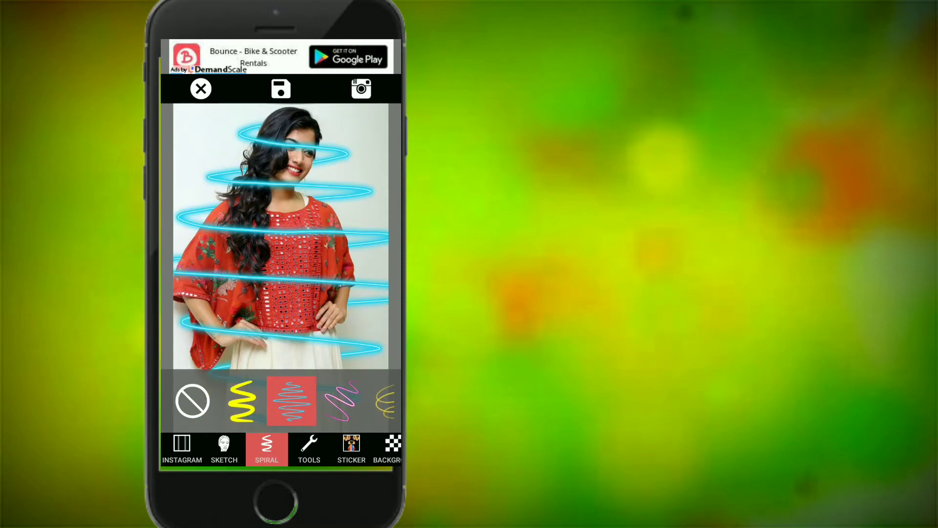
{"action": "left_click", "coordinate": [341, 401]}
{"action": "left_click_drag", "start_coordinate": [352, 401], "coordinate": [275, 401]}
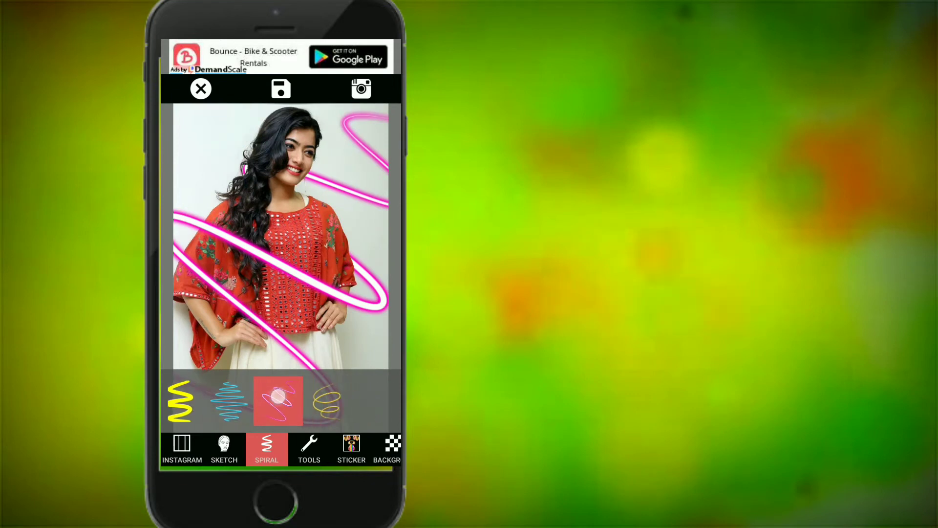
{"action": "left_click", "coordinate": [307, 401]}
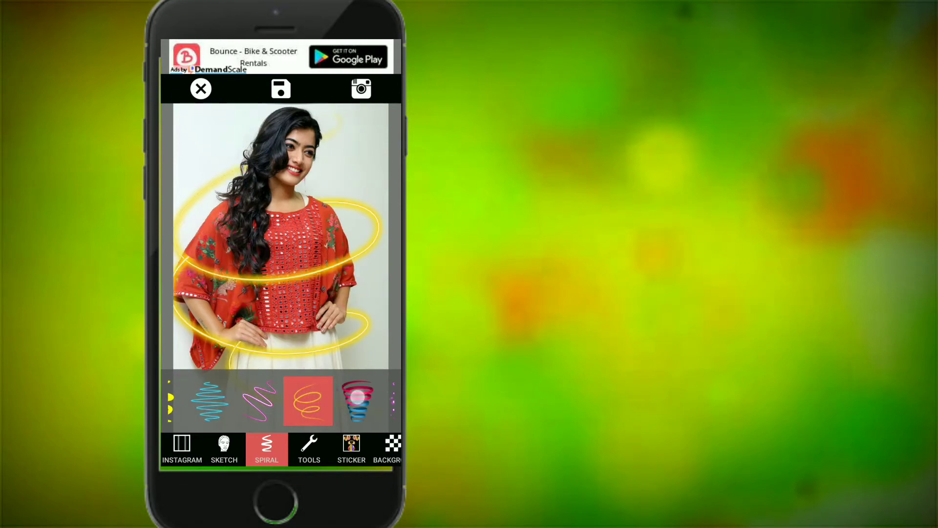
{"action": "left_click", "coordinate": [357, 397]}
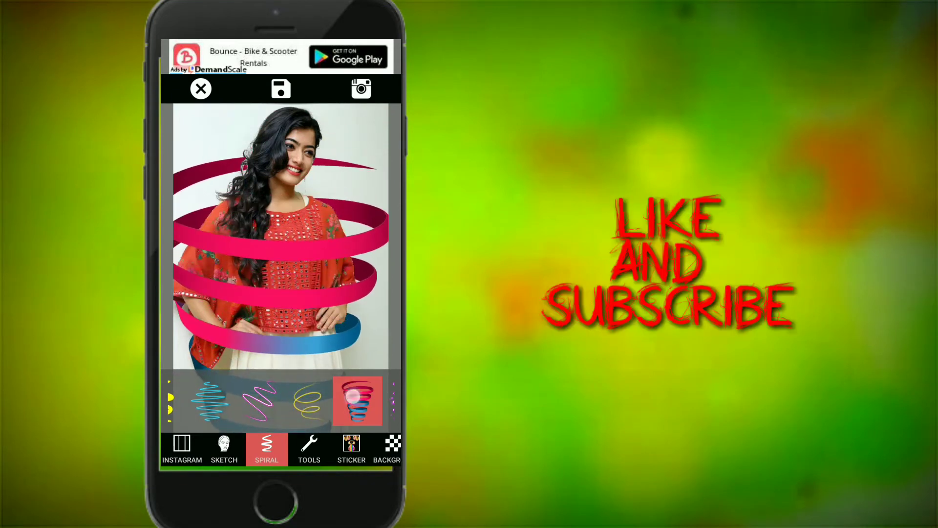
{"action": "left_click_drag", "start_coordinate": [353, 401], "coordinate": [263, 401]}
Settle on white angel wings after the pink orb spiral and blue wings, then crop to Instagram 1:1.
{"action": "left_click", "coordinate": [316, 401]}
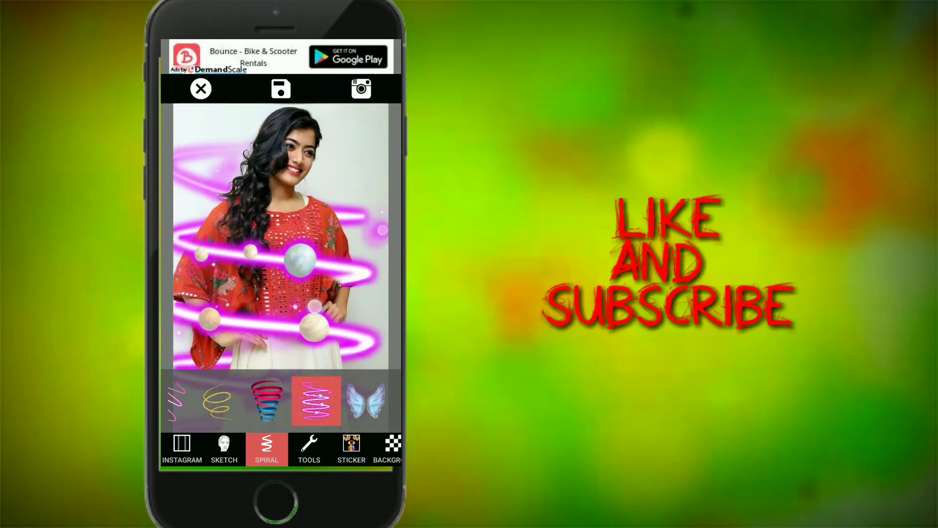
{"action": "left_click_drag", "start_coordinate": [362, 401], "coordinate": [267, 398]}
{"action": "left_click", "coordinate": [303, 401]}
{"action": "left_click", "coordinate": [299, 401]}
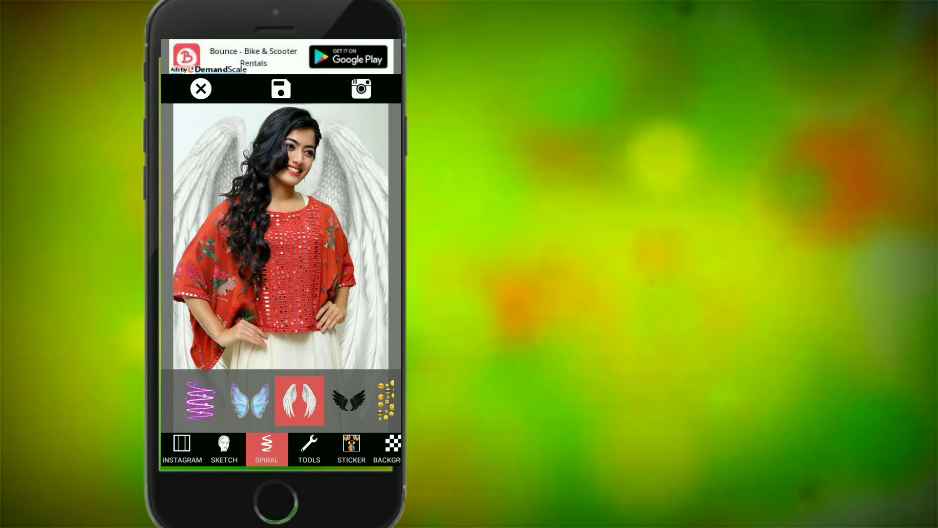
{"action": "left_click", "coordinate": [182, 448]}
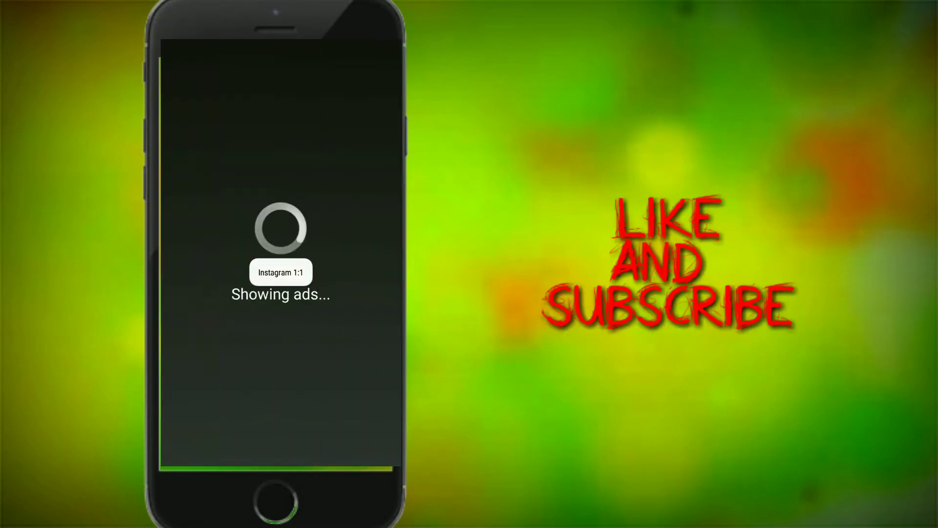
Close the ad and try black wings enlarged across the photo.
{"action": "left_click", "coordinate": [383, 55]}
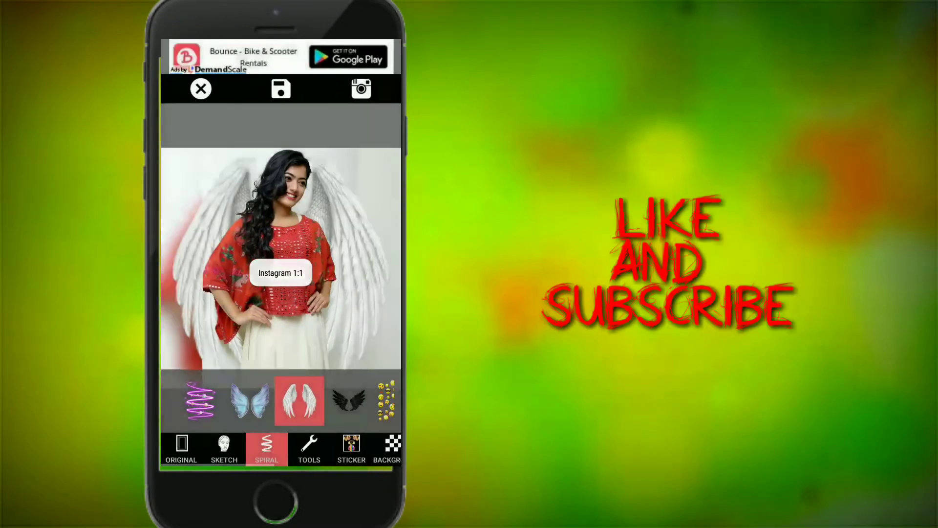
{"action": "left_click", "coordinate": [348, 401]}
{"action": "left_click_drag", "start_coordinate": [348, 401], "coordinate": [242, 401]}
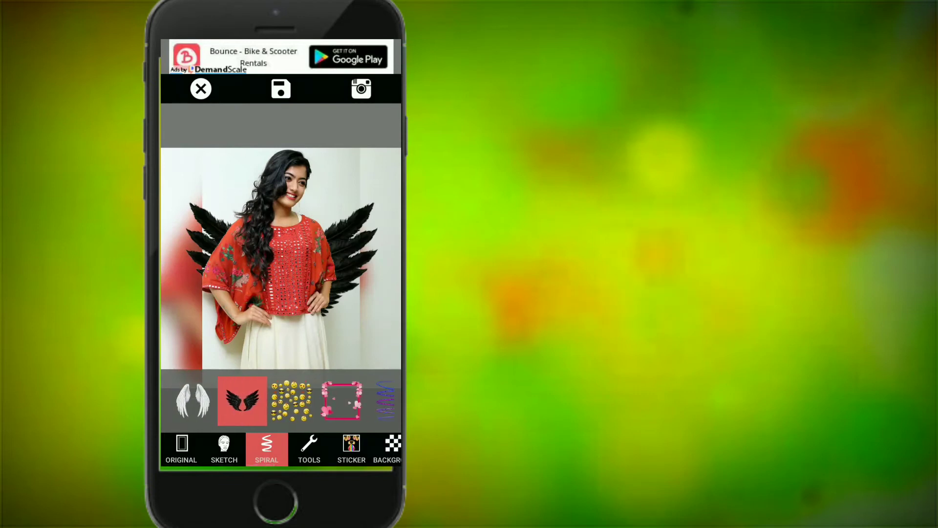
{"action": "left_click_drag", "start_coordinate": [348, 268], "coordinate": [376, 271]}
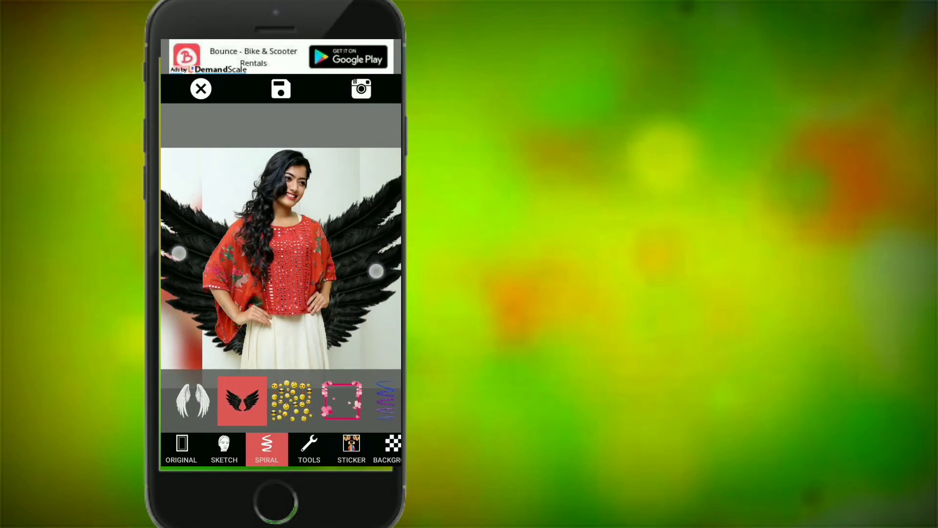
Choose the pink heart frame over the emoji overlay, then enlarge and tilt it around her.
{"action": "left_click", "coordinate": [345, 391]}
{"action": "left_click", "coordinate": [293, 412]}
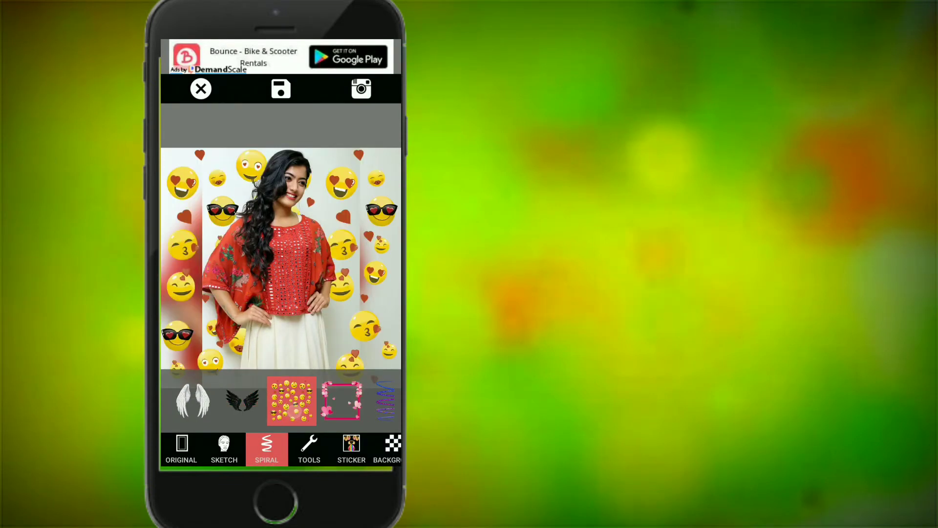
{"action": "left_click", "coordinate": [341, 400]}
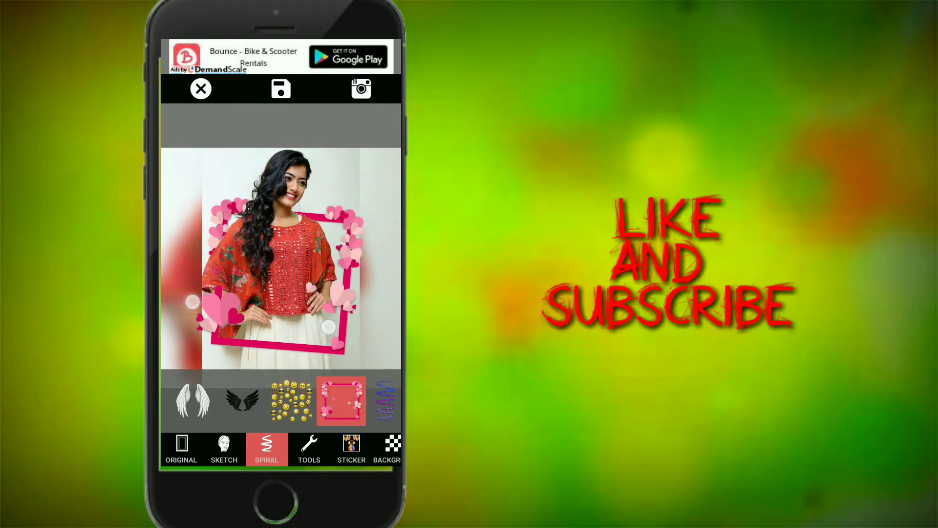
{"action": "left_click_drag", "start_coordinate": [334, 328], "coordinate": [339, 327]}
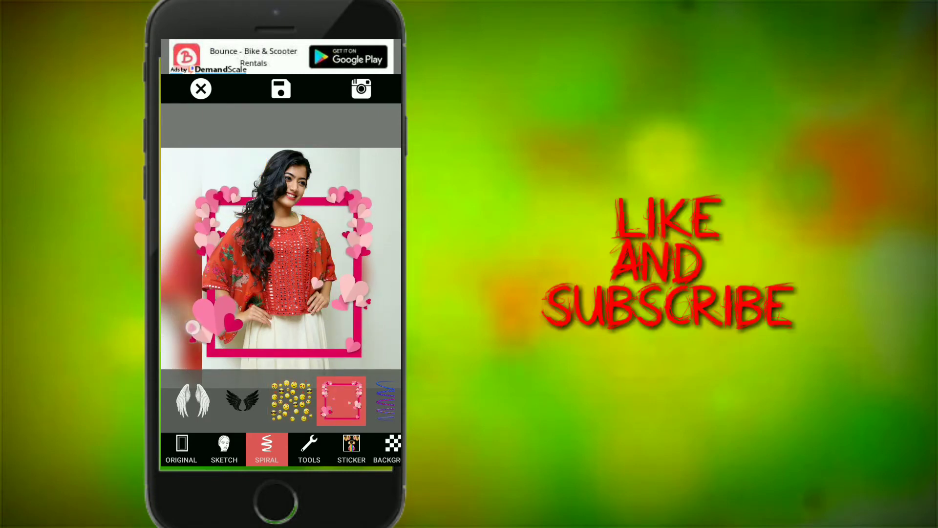
{"action": "mouse_move", "coordinate": [192, 327]}
{"action": "left_mouse_down"}
{"action": "mouse_move", "coordinate": [165, 341]}
{"action": "mouse_move", "coordinate": [181, 328]}
{"action": "mouse_move", "coordinate": [189, 294]}
{"action": "mouse_move", "coordinate": [185, 303]}
{"action": "left_mouse_up"}
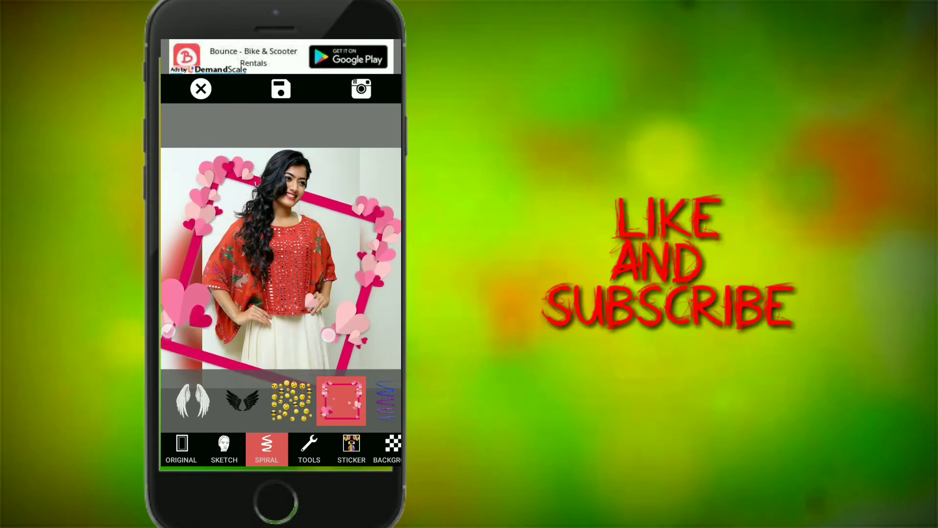
Try a blue glitter spiral, repositioning and tilting it around the woman.
{"action": "left_click", "coordinate": [385, 401]}
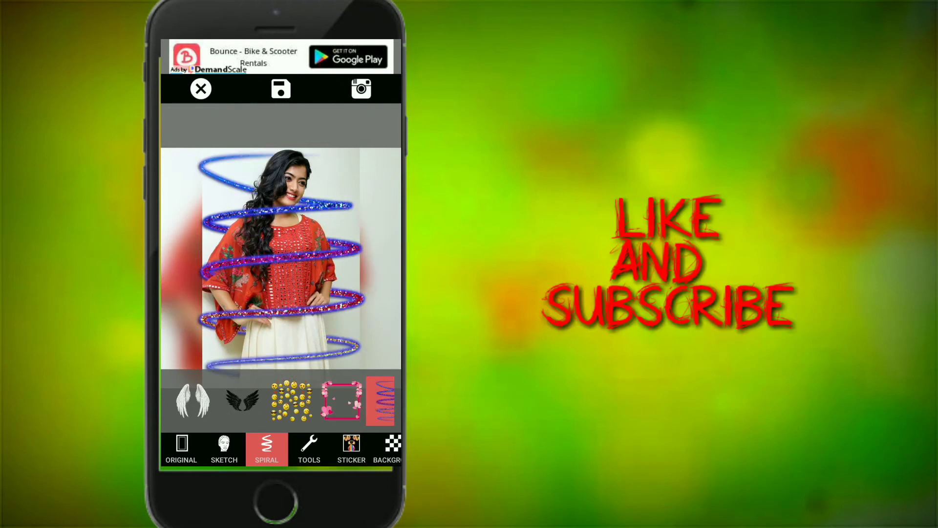
{"action": "left_click_drag", "start_coordinate": [347, 316], "coordinate": [342, 341]}
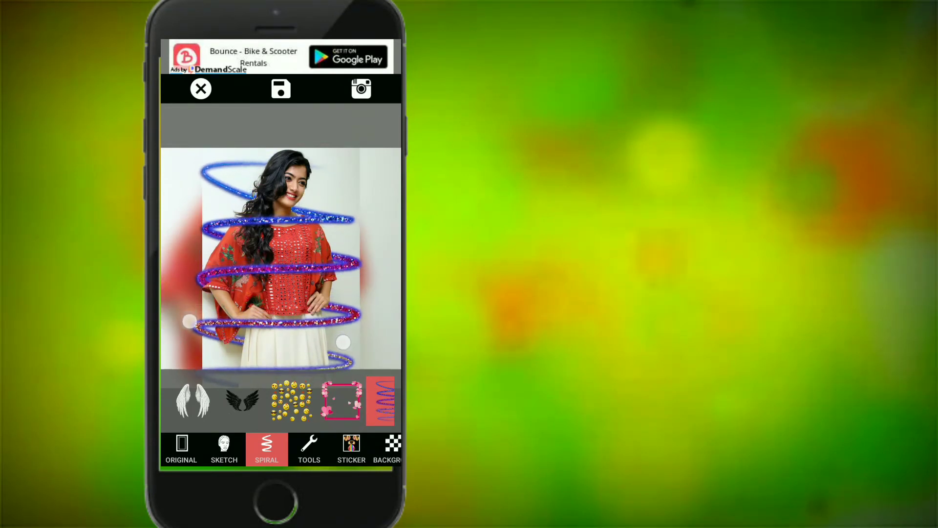
{"action": "left_click_drag", "start_coordinate": [381, 401], "coordinate": [273, 401]}
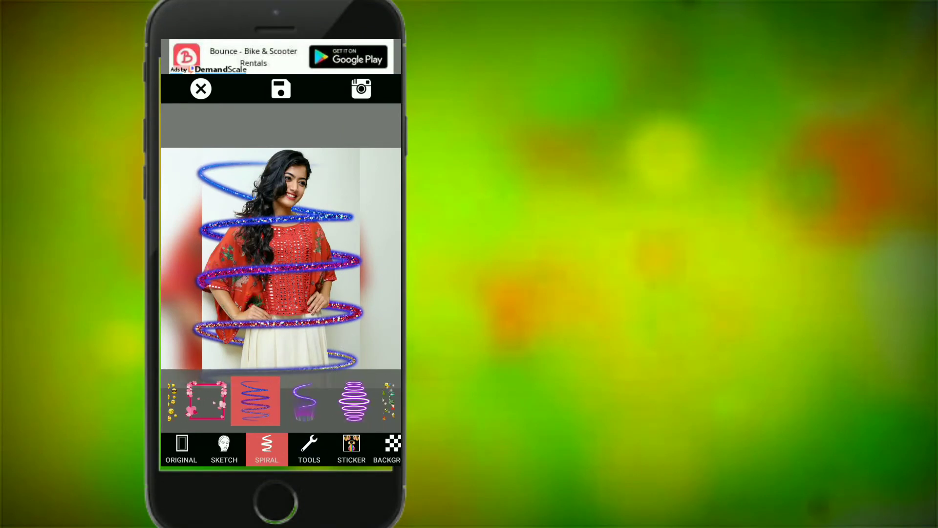
Settle on the S-shaped purple spiral over the ring spiral and save the photo.
{"action": "left_click", "coordinate": [305, 400]}
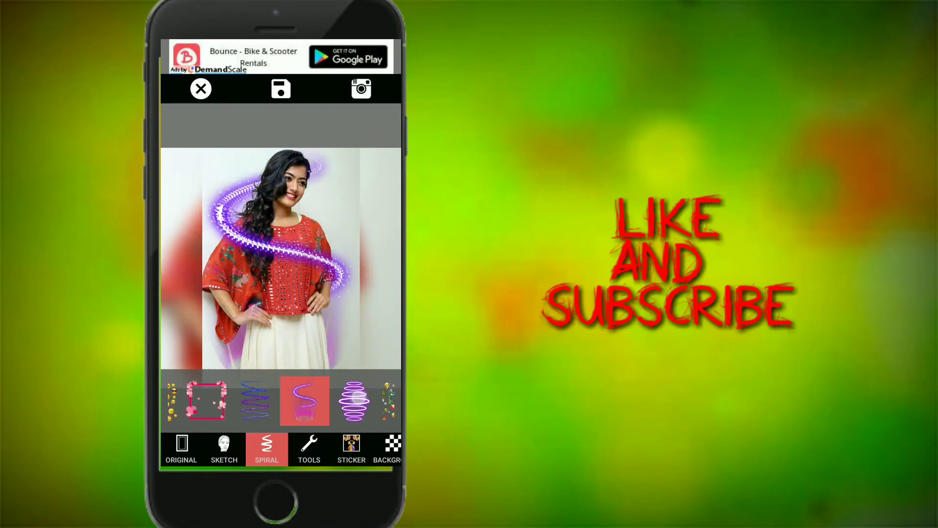
{"action": "left_click", "coordinate": [354, 398]}
{"action": "left_click", "coordinate": [305, 401]}
{"action": "left_click", "coordinate": [354, 401]}
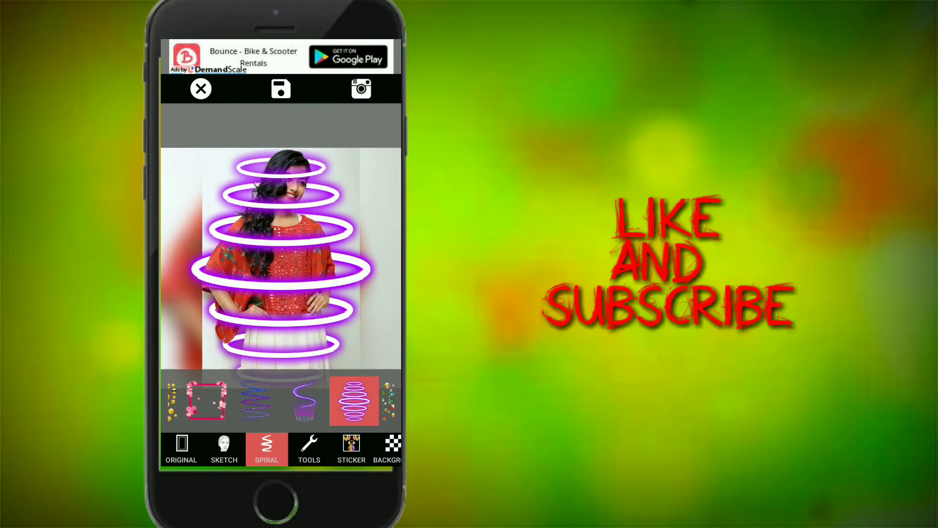
{"action": "left_click", "coordinate": [304, 401]}
{"action": "left_click", "coordinate": [281, 88]}
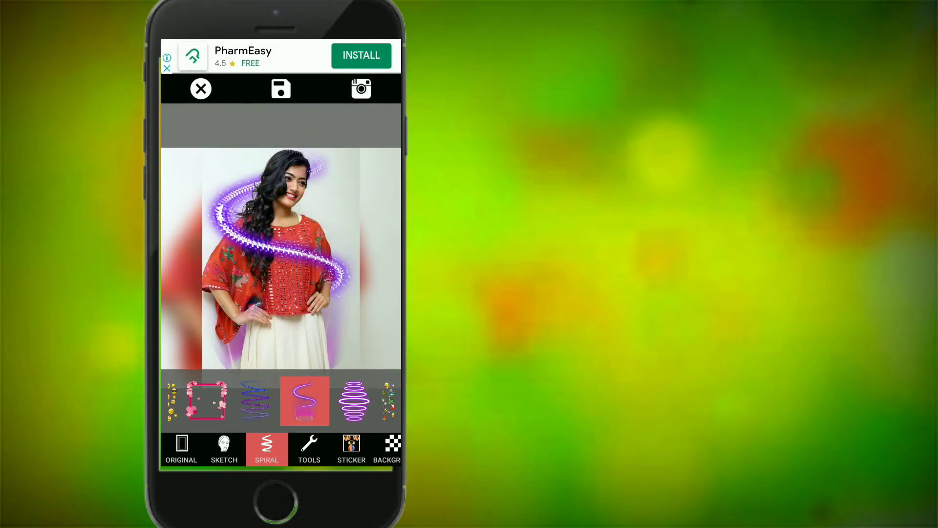
{"action": "left_click", "coordinate": [328, 460]}
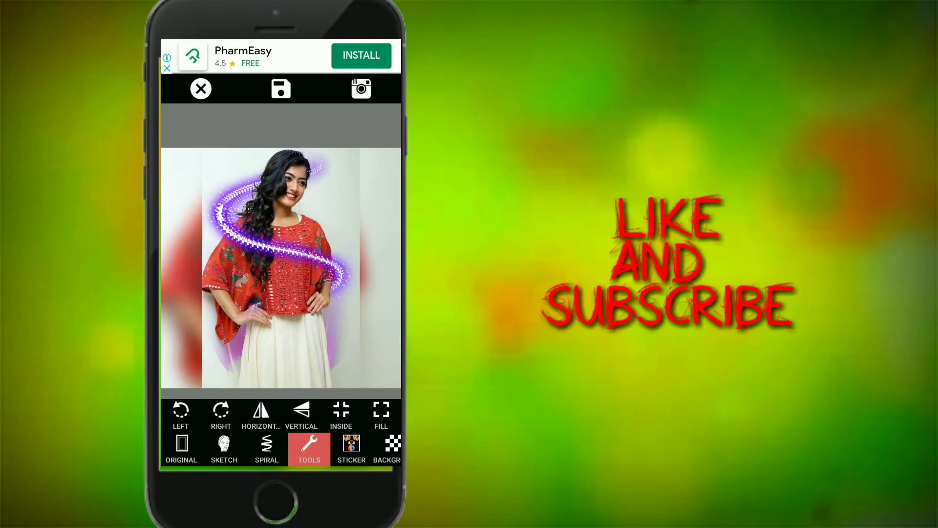
Test horizontal and vertical flips, leaving the photo upright.
{"action": "left_click", "coordinate": [261, 413]}
{"action": "left_click", "coordinate": [261, 414]}
{"action": "left_click", "coordinate": [301, 413]}
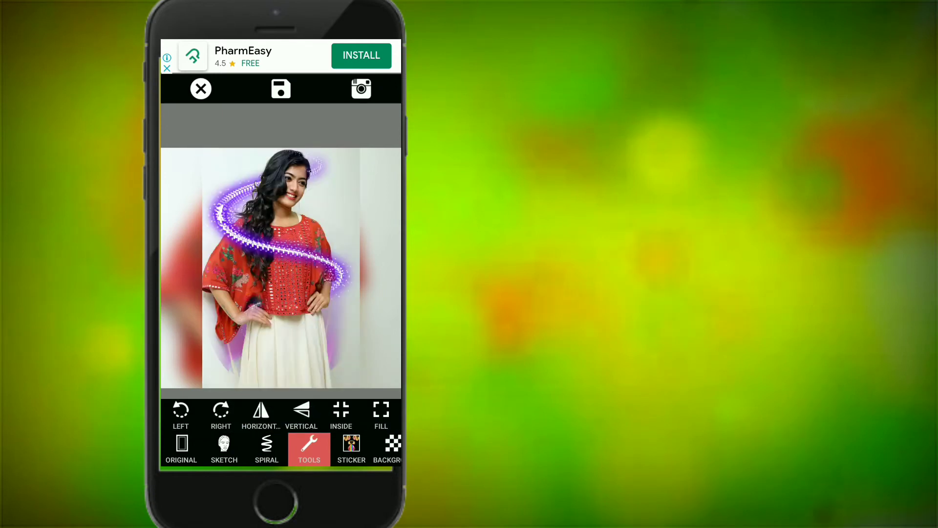
Open the Love sticker category and scroll to find the heart message sticker.
{"action": "left_click", "coordinate": [358, 457]}
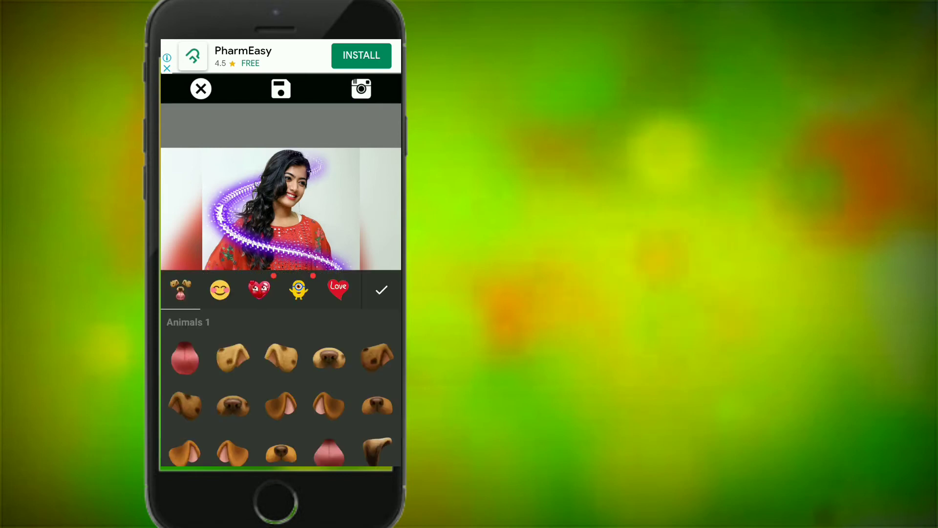
{"action": "left_click", "coordinate": [338, 290]}
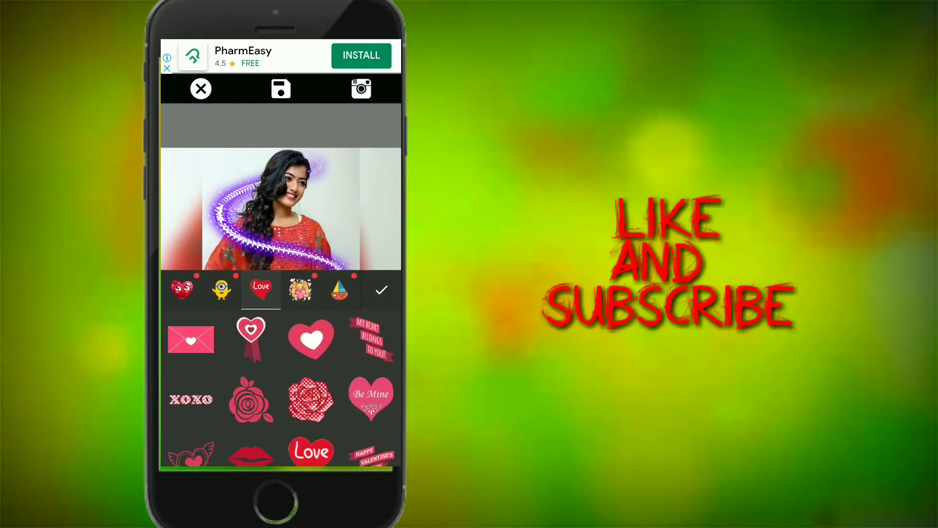
{"action": "left_click_drag", "start_coordinate": [331, 369], "coordinate": [331, 185]}
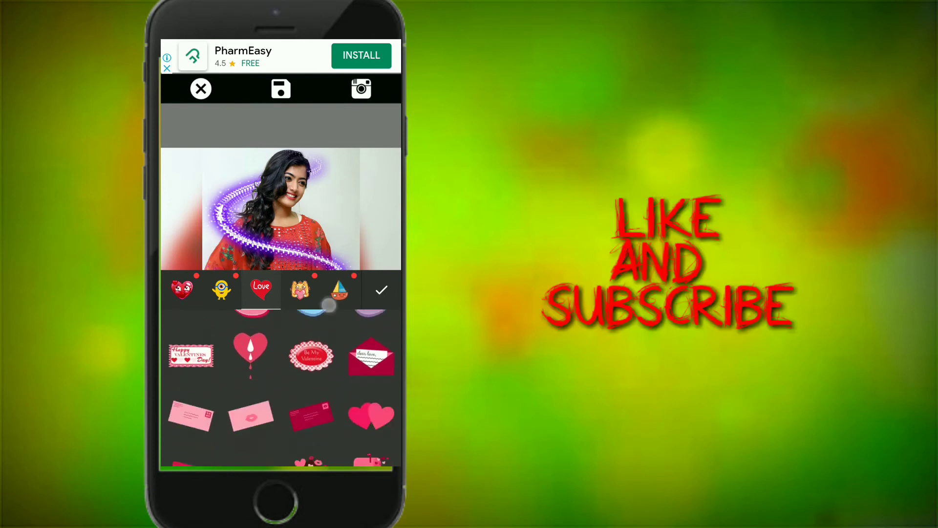
{"action": "left_click_drag", "start_coordinate": [281, 420], "coordinate": [281, 313]}
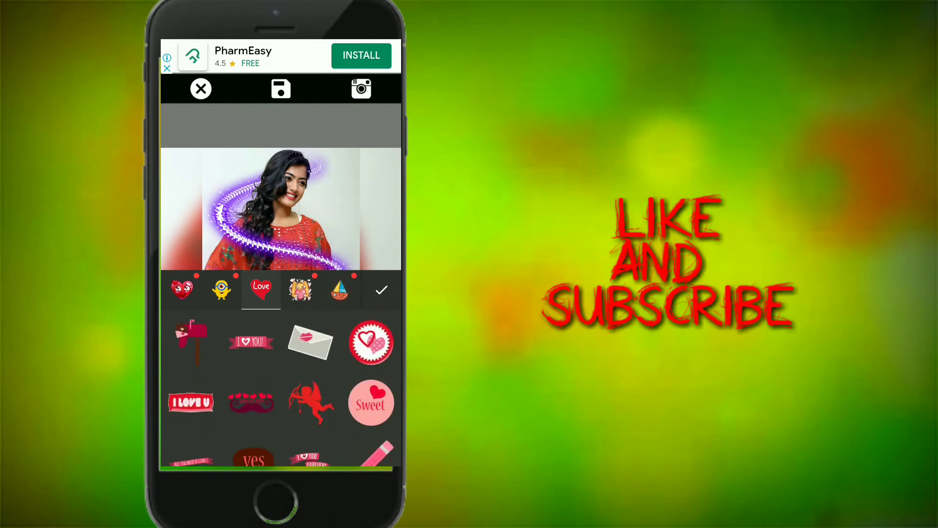
{"action": "left_click_drag", "start_coordinate": [325, 379], "coordinate": [325, 328]}
{"action": "left_click_drag", "start_coordinate": [329, 384], "coordinate": [329, 329]}
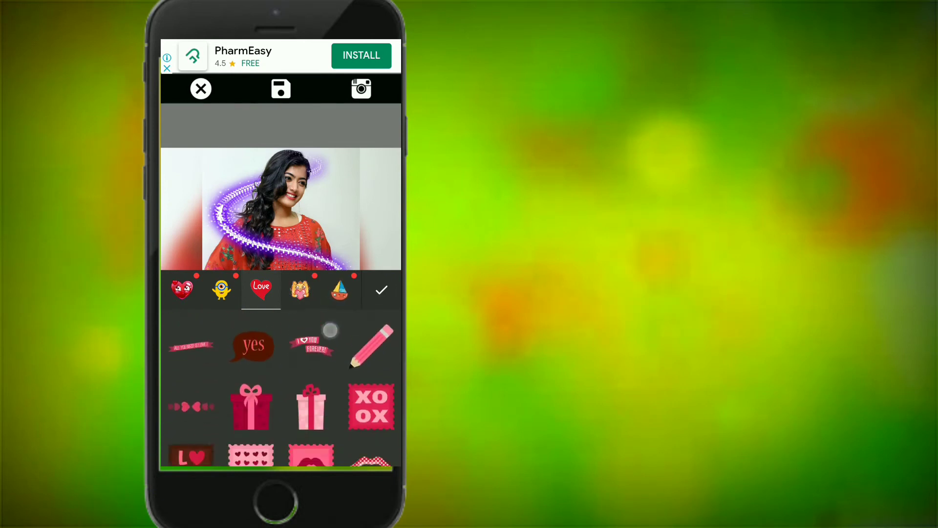
{"action": "left_click_drag", "start_coordinate": [323, 364], "coordinate": [323, 341]}
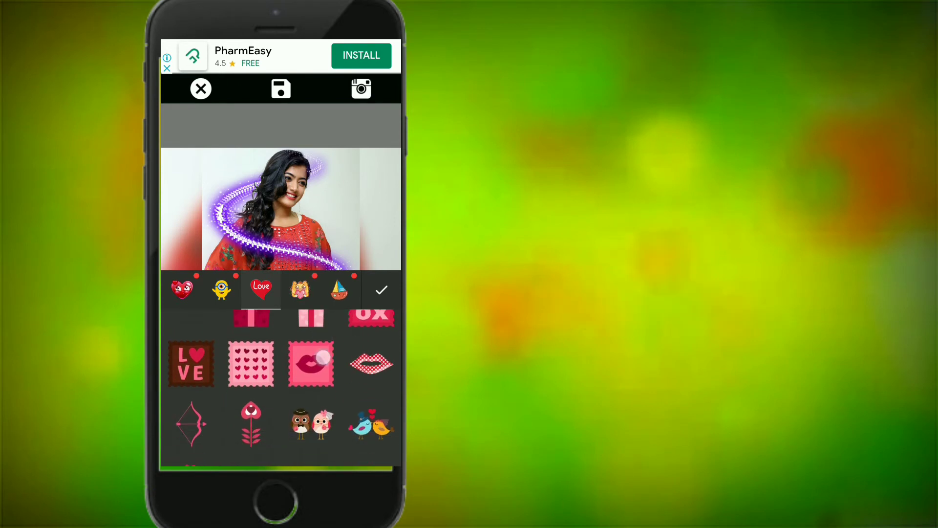
{"action": "left_click_drag", "start_coordinate": [313, 401], "coordinate": [313, 313]}
Add the 'My heart belongs to you' sticker and drag it to the lower right.
{"action": "left_click", "coordinate": [377, 336]}
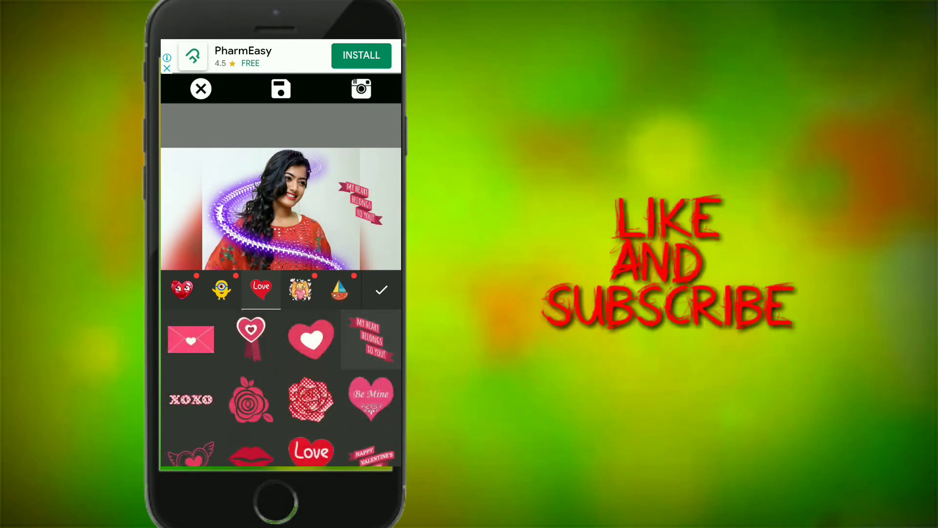
{"action": "left_click", "coordinate": [382, 290]}
{"action": "left_click_drag", "start_coordinate": [351, 266], "coordinate": [345, 380]}
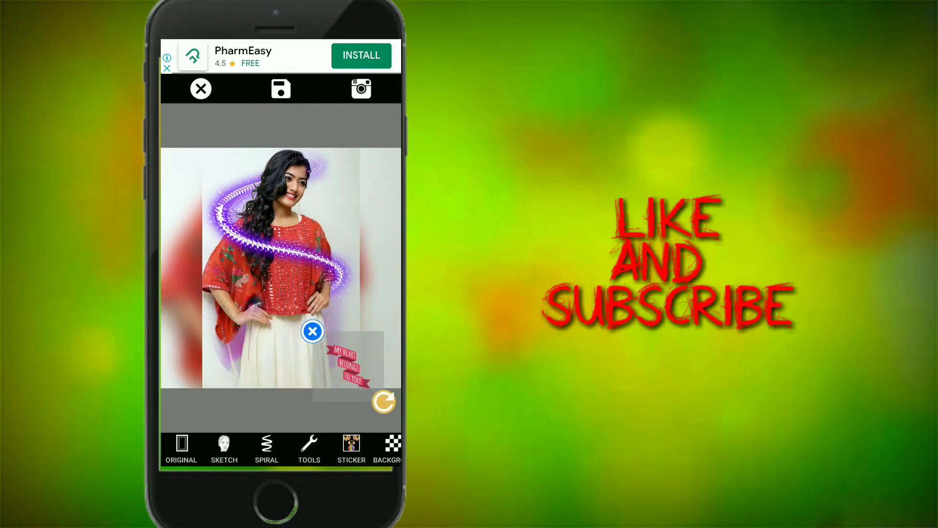
{"action": "left_click", "coordinate": [376, 296]}
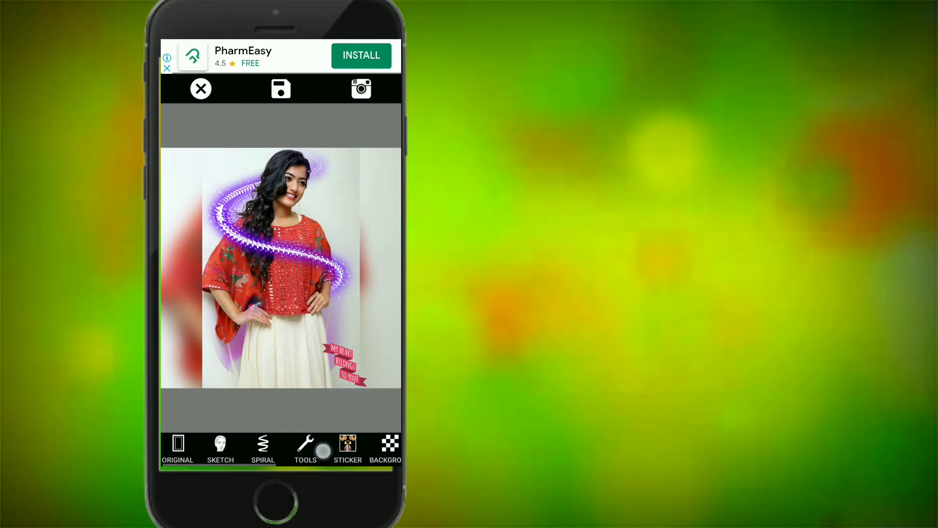
{"action": "left_click_drag", "start_coordinate": [342, 448], "coordinate": [227, 448]}
Set the background behind the portrait to solid white.
{"action": "left_click", "coordinate": [278, 448]}
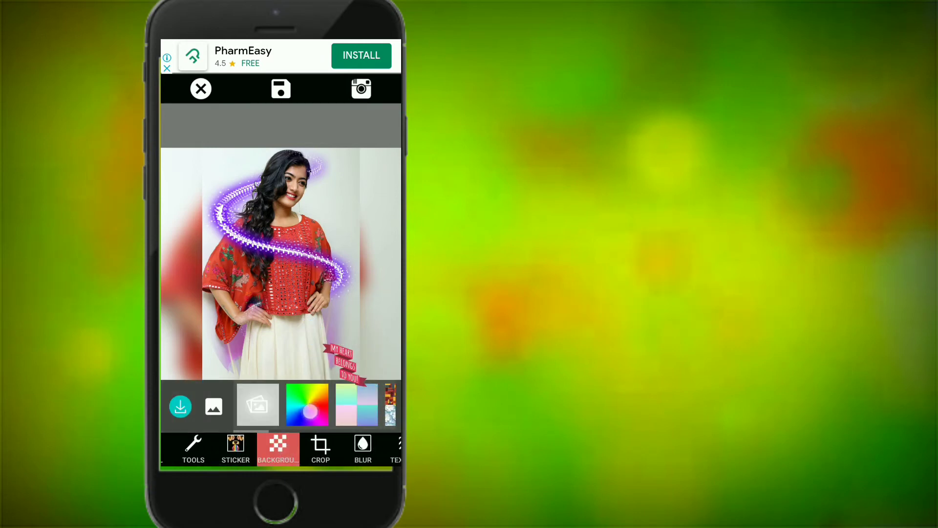
{"action": "left_click", "coordinate": [307, 404]}
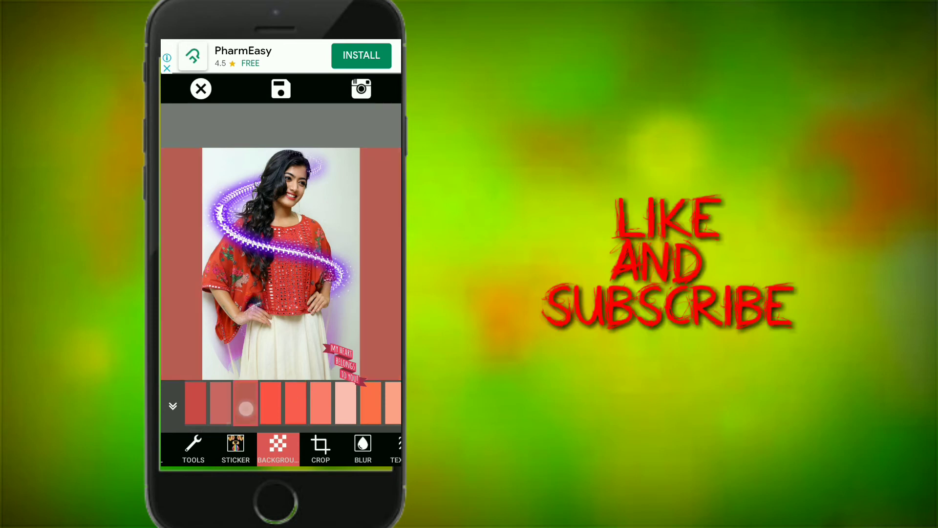
{"action": "left_click_drag", "start_coordinate": [283, 405], "coordinate": [335, 406]}
{"action": "left_click", "coordinate": [197, 404]}
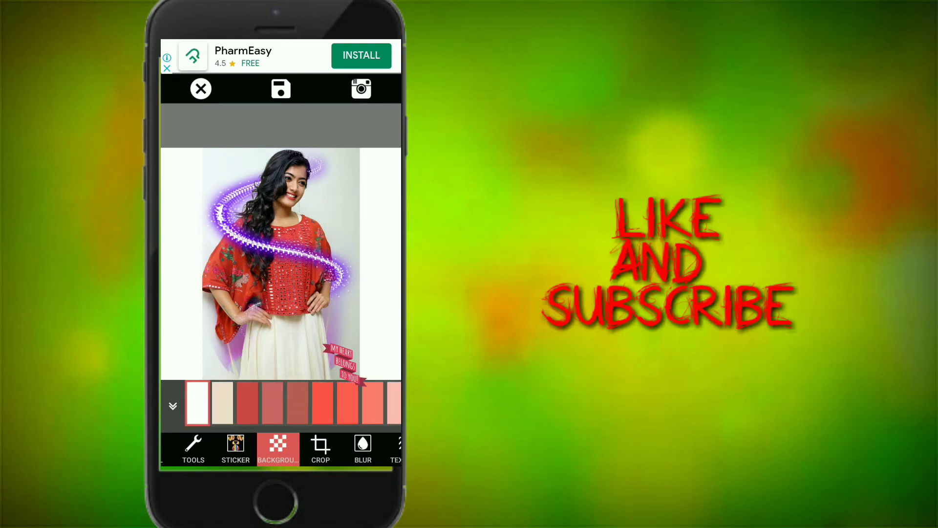
Blur the background with Blur and Square Count both at maximum, then show FX filters.
{"action": "left_click_drag", "start_coordinate": [363, 447], "coordinate": [237, 447]}
{"action": "left_click", "coordinate": [236, 448]}
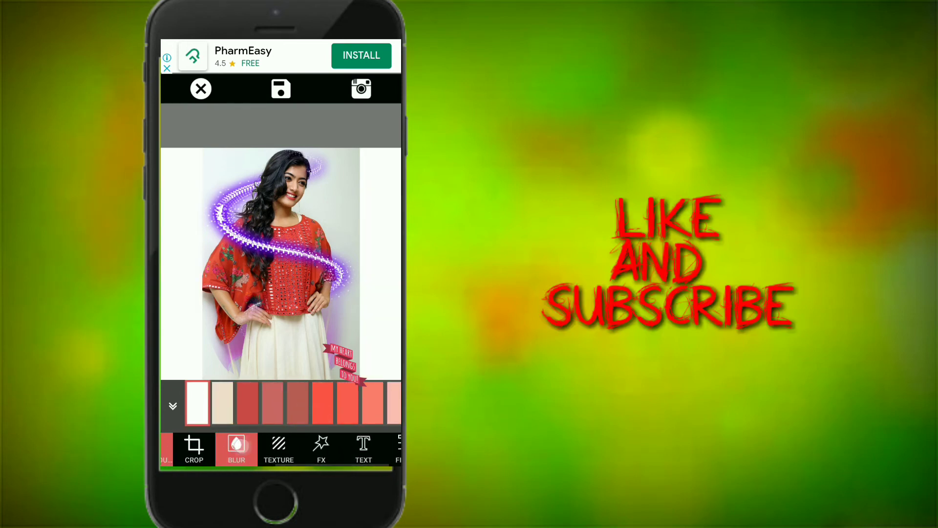
{"action": "left_click_drag", "start_coordinate": [238, 421], "coordinate": [389, 421]}
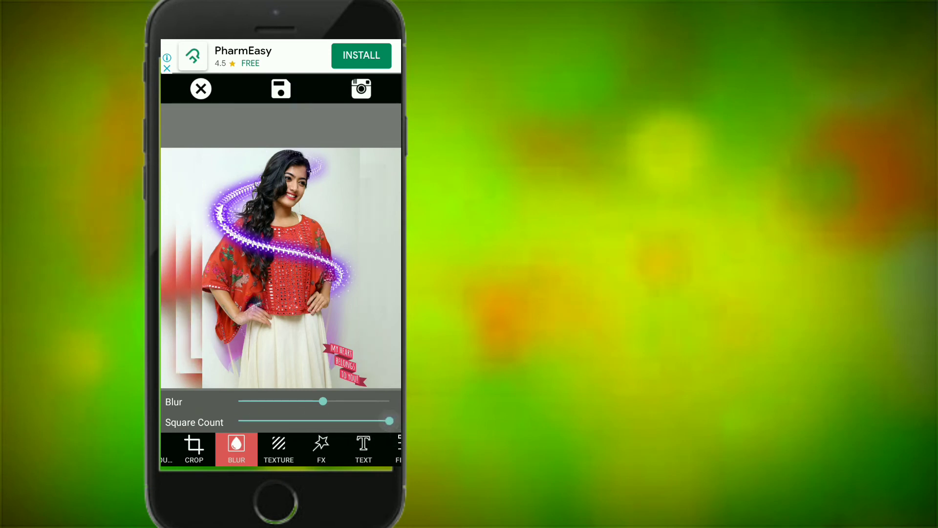
{"action": "left_click_drag", "start_coordinate": [323, 401], "coordinate": [390, 402]}
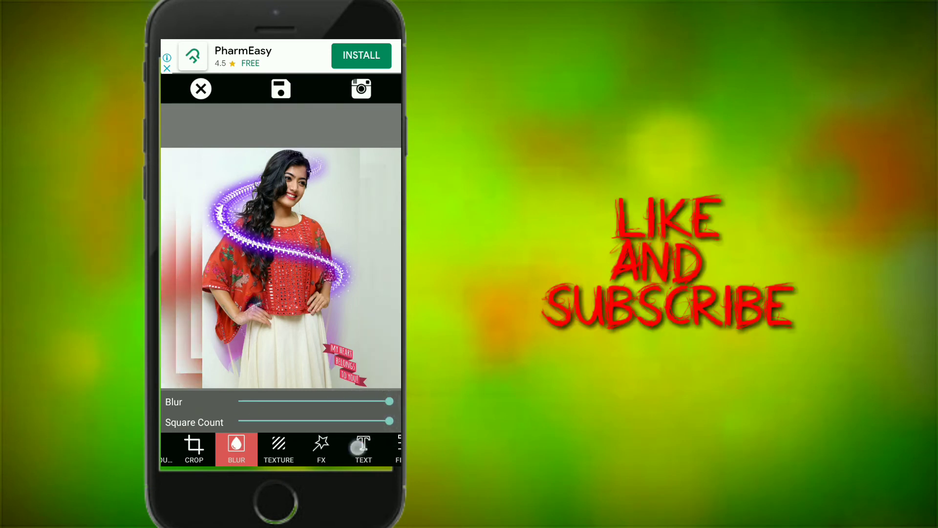
{"action": "left_click", "coordinate": [323, 447]}
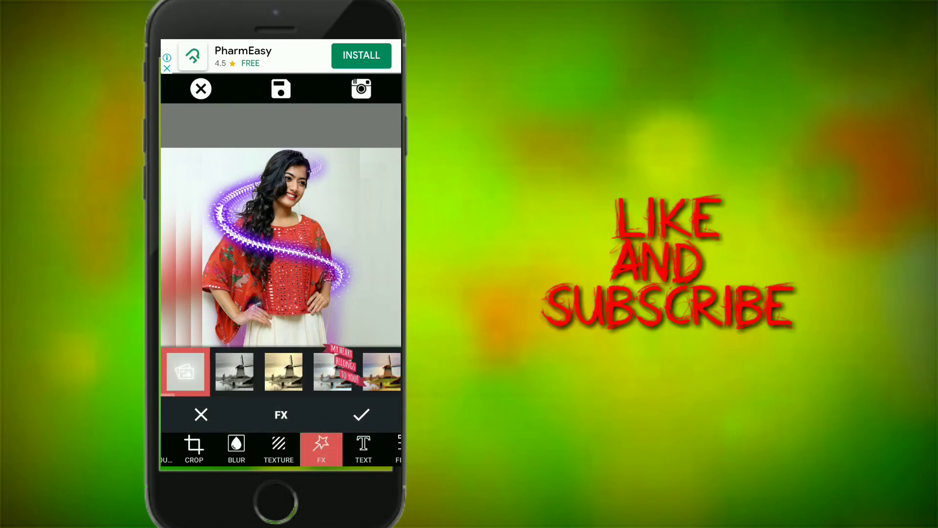
Try sepia and black-and-white filters, then delete the love sticker.
{"action": "left_click", "coordinate": [284, 372]}
{"action": "left_click", "coordinate": [235, 373]}
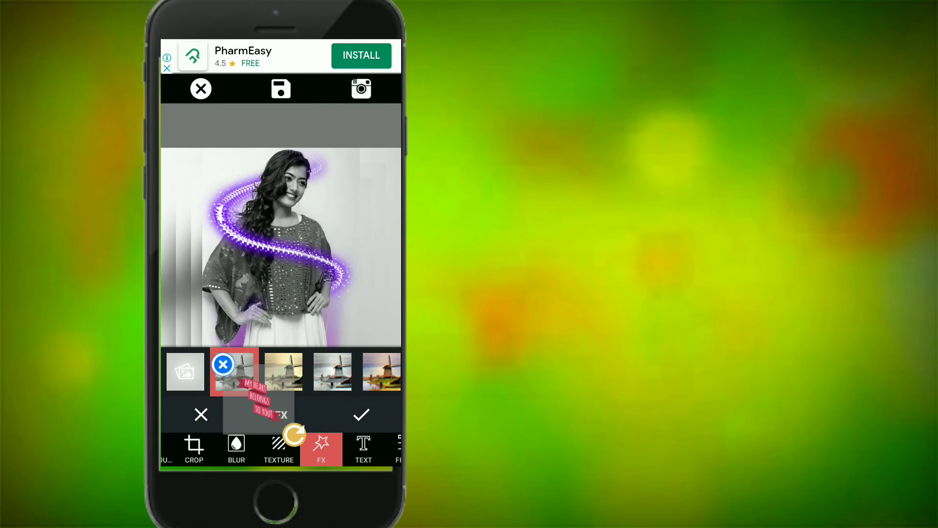
{"action": "left_click", "coordinate": [223, 364]}
{"action": "left_click", "coordinate": [366, 271]}
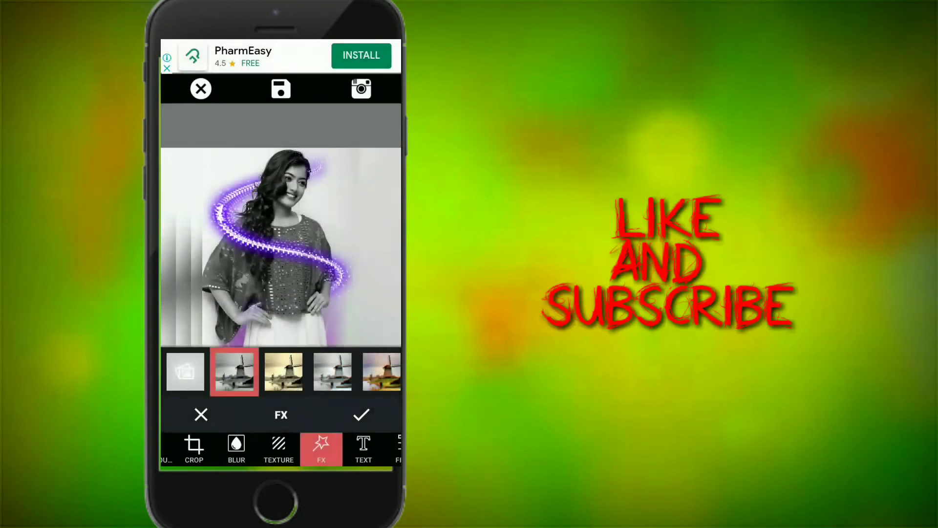
Try a grey glitch filter and several colour filters, landing on yellow-pink.
{"action": "left_click", "coordinate": [284, 372]}
{"action": "left_click", "coordinate": [332, 371]}
{"action": "left_click_drag", "start_coordinate": [351, 372], "coordinate": [235, 372]}
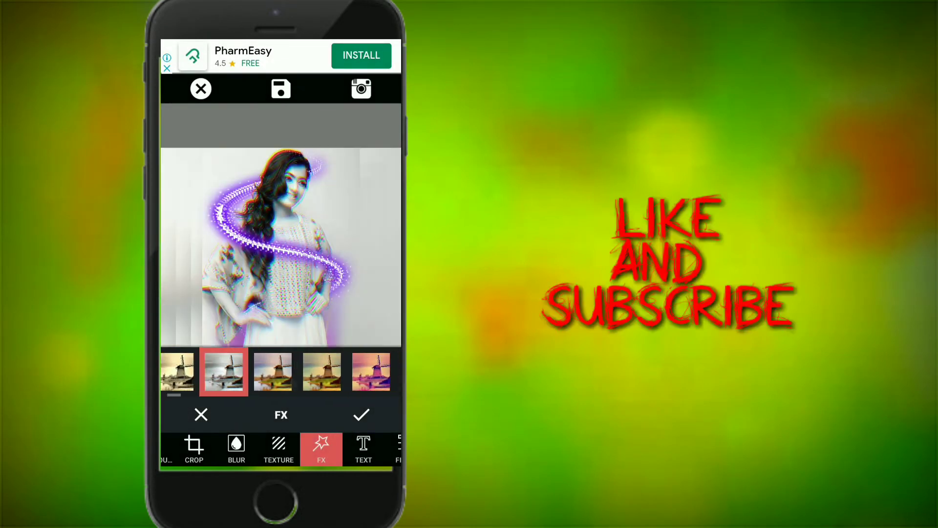
{"action": "left_click", "coordinate": [303, 371]}
{"action": "left_click", "coordinate": [351, 371]}
{"action": "left_click_drag", "start_coordinate": [352, 371], "coordinate": [229, 372]}
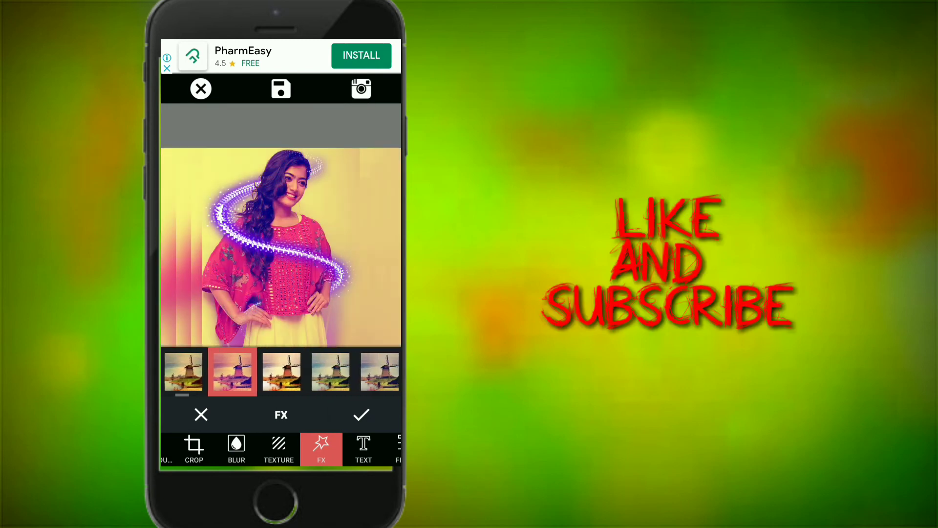
{"action": "left_click", "coordinate": [323, 372]}
Try a greyscale filter, then a full-colour pastel filter on the portrait.
{"action": "left_click", "coordinate": [225, 371]}
{"action": "left_click_drag", "start_coordinate": [293, 372], "coordinate": [234, 372]}
{"action": "left_click", "coordinate": [296, 374]}
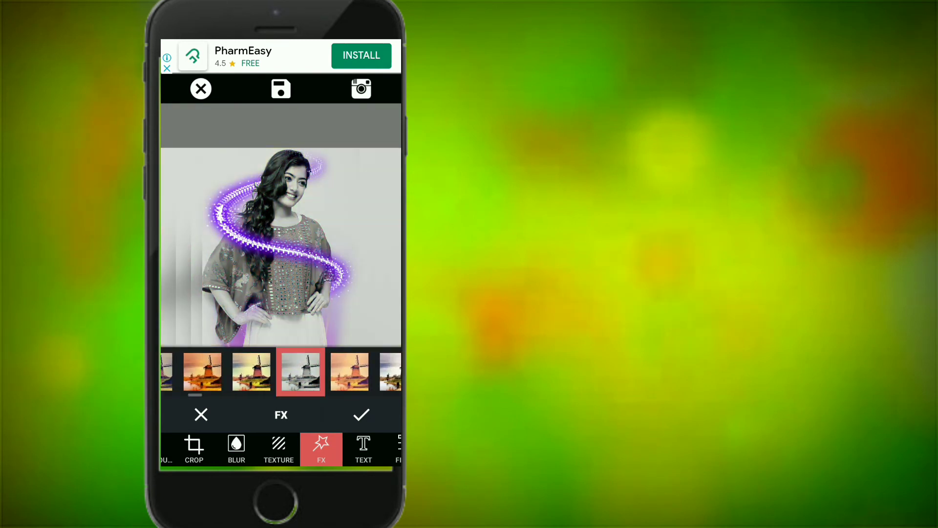
{"action": "left_click_drag", "start_coordinate": [342, 374], "coordinate": [220, 371]}
{"action": "left_click", "coordinate": [352, 374]}
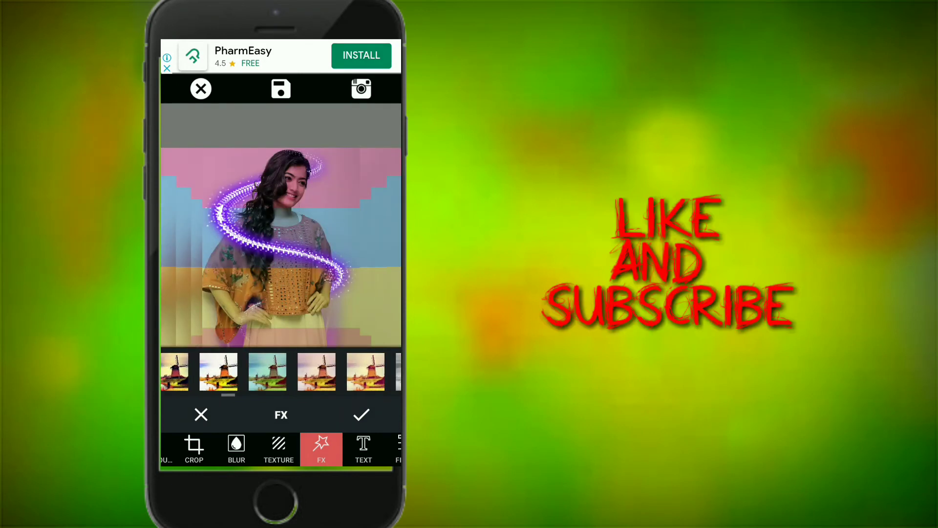
Try natural, dark and vivid filters, settling on the cooler, greener FX filter.
{"action": "left_click", "coordinate": [317, 372]}
{"action": "left_click_drag", "start_coordinate": [342, 372], "coordinate": [293, 372]}
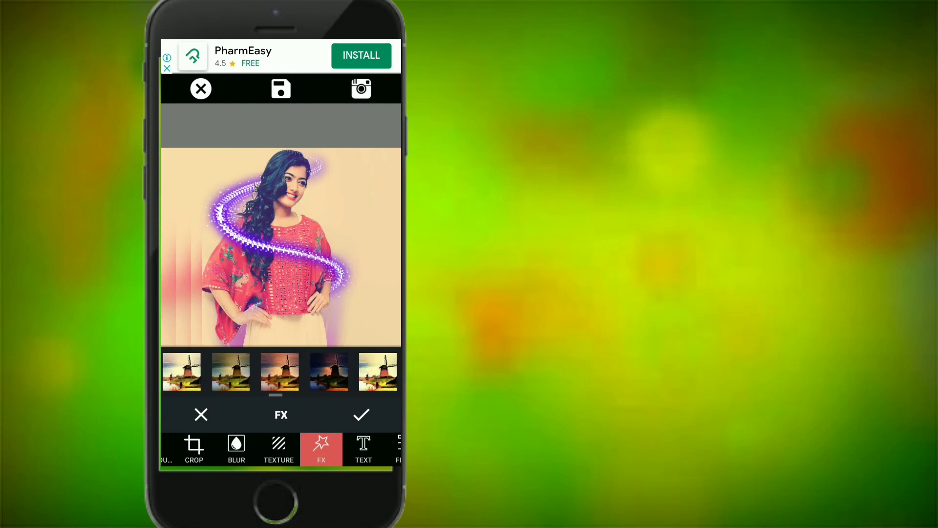
{"action": "left_click", "coordinate": [329, 372]}
{"action": "left_click", "coordinate": [279, 372]}
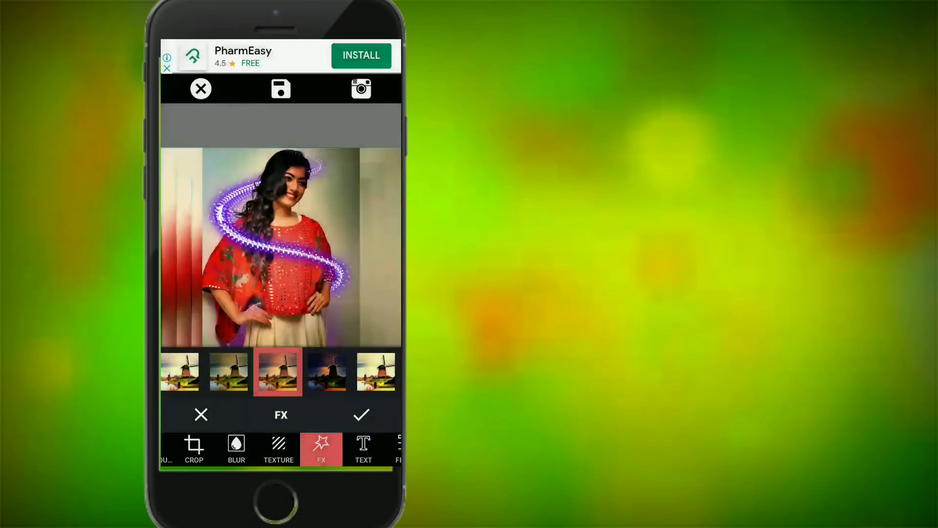
{"action": "left_click", "coordinate": [233, 373]}
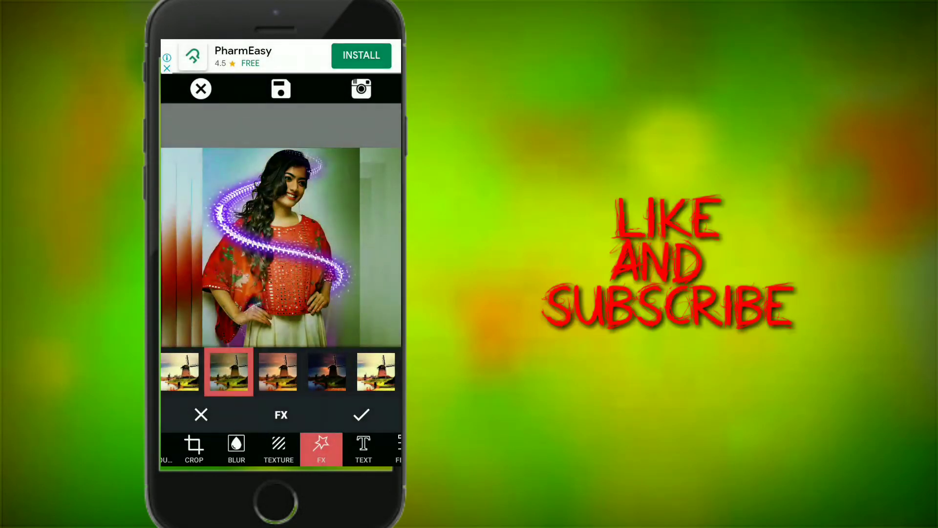
Save the edited portrait to the gallery, then try purple and golden-teal filters.
{"action": "left_click", "coordinate": [281, 88]}
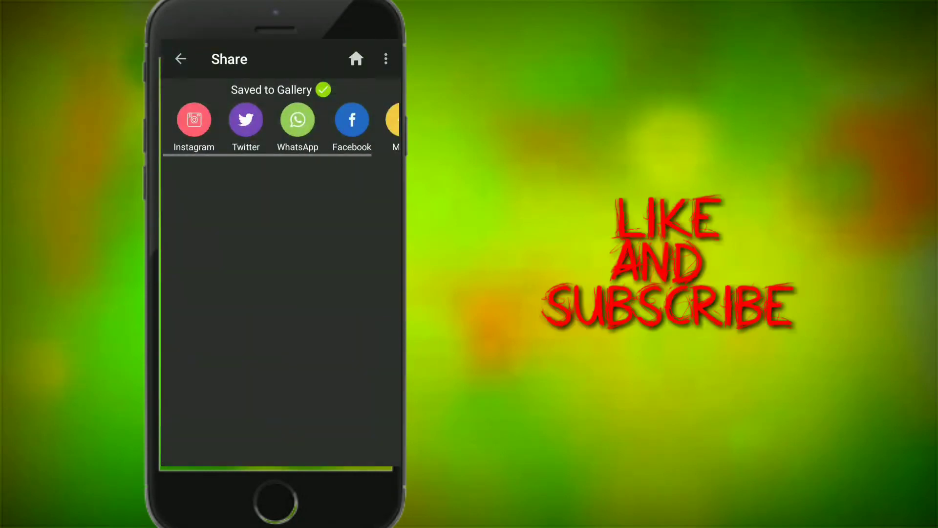
{"action": "left_click_drag", "start_coordinate": [323, 386], "coordinate": [266, 387]}
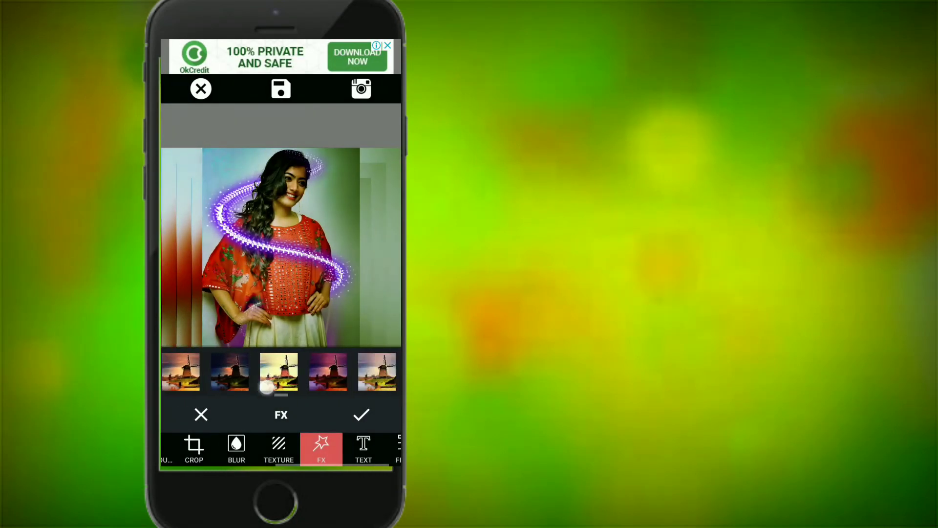
{"action": "left_click", "coordinate": [291, 371]}
{"action": "left_click_drag", "start_coordinate": [343, 386], "coordinate": [270, 388]}
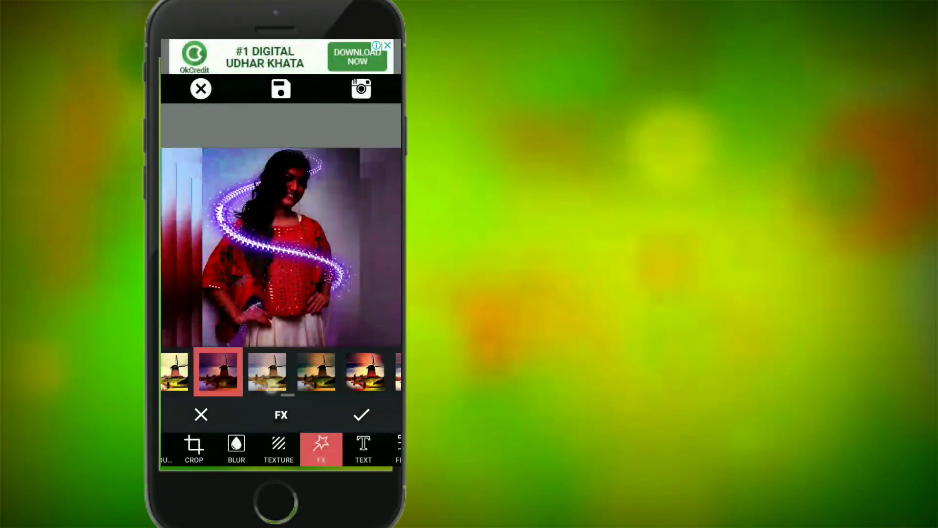
{"action": "left_click", "coordinate": [299, 371]}
Try dark-blue, golden and dark moody vignette filters, then a brighter one.
{"action": "left_click_drag", "start_coordinate": [342, 386], "coordinate": [262, 386]}
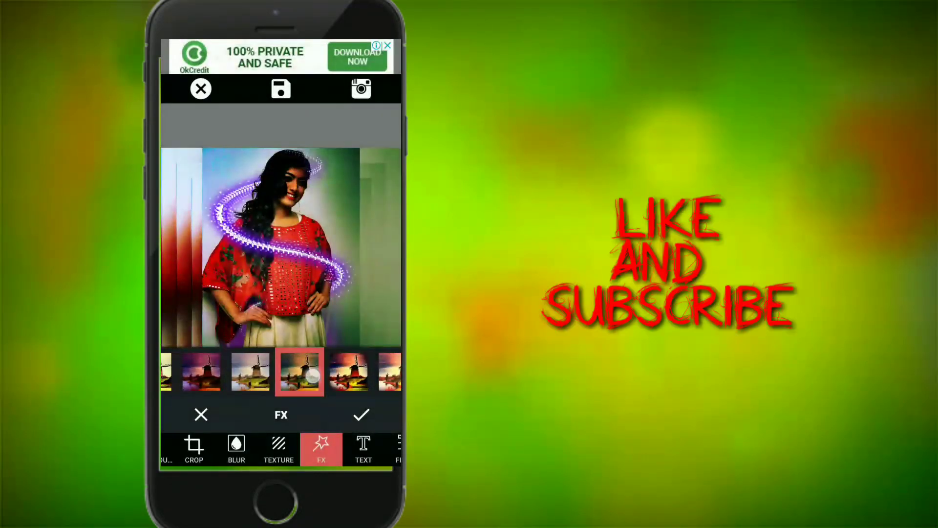
{"action": "left_click", "coordinate": [366, 372]}
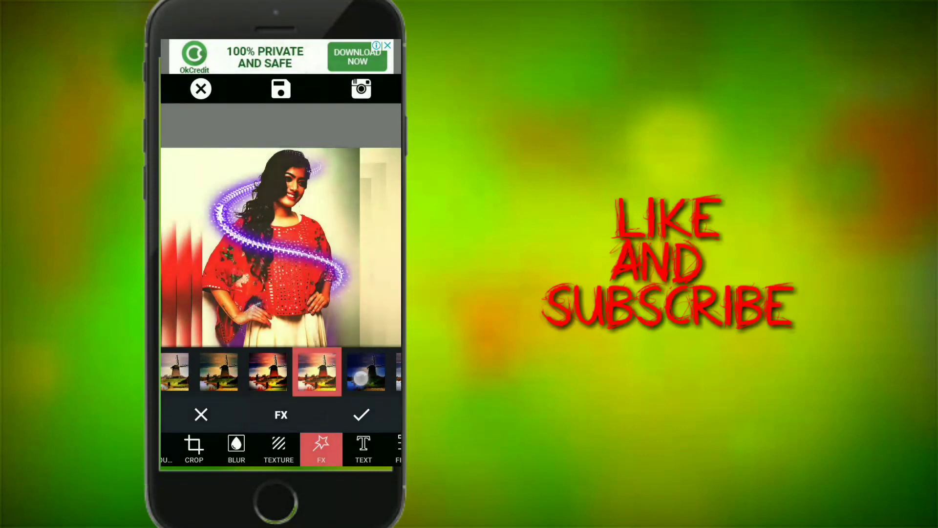
{"action": "left_click_drag", "start_coordinate": [342, 386], "coordinate": [202, 386]}
{"action": "left_click", "coordinate": [295, 372]}
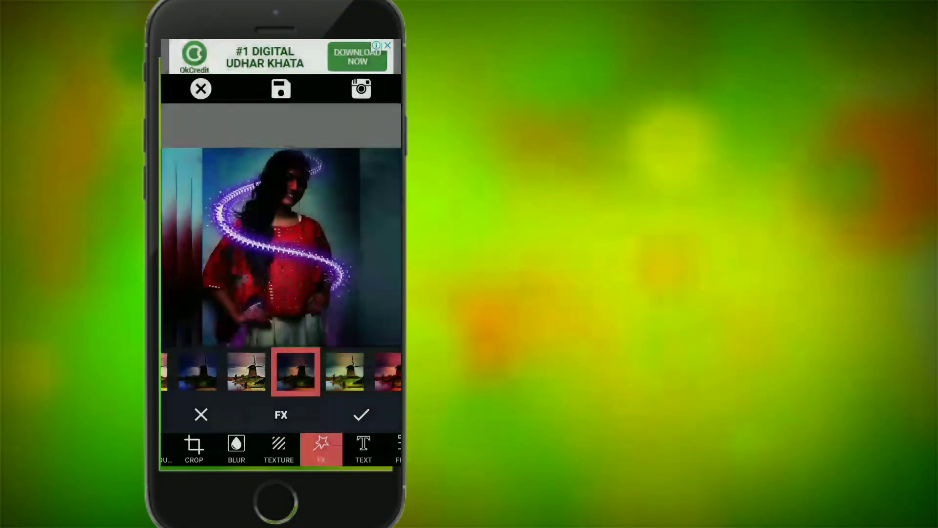
{"action": "left_click", "coordinate": [345, 371]}
{"action": "left_click_drag", "start_coordinate": [342, 387], "coordinate": [317, 386]}
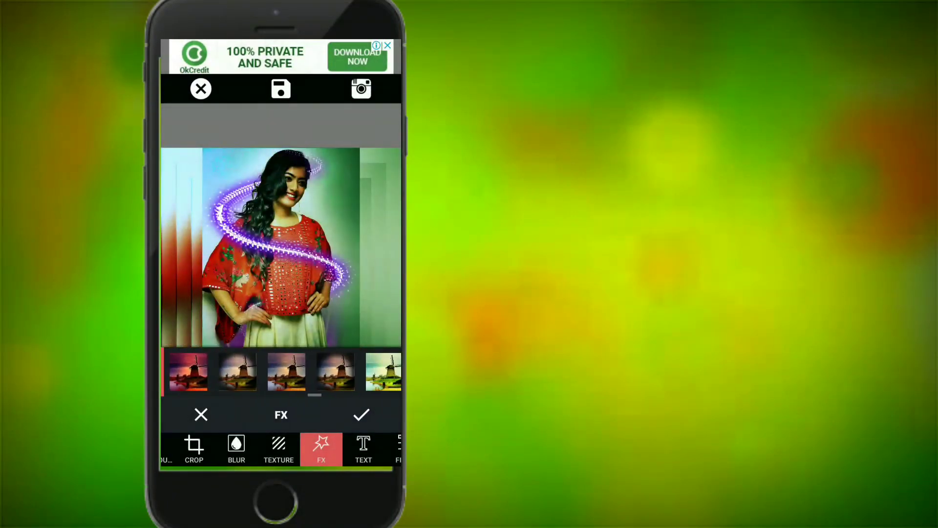
{"action": "left_click", "coordinate": [347, 379]}
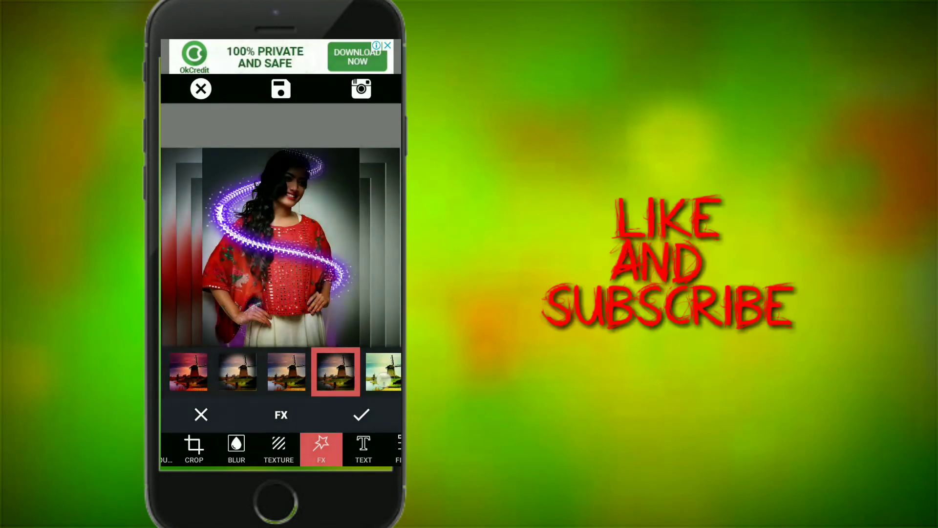
{"action": "left_click", "coordinate": [384, 379]}
Apply the brighter filter, then start centred text after browsing fonts and colours.
{"action": "left_click", "coordinate": [384, 372]}
{"action": "left_click", "coordinate": [364, 448]}
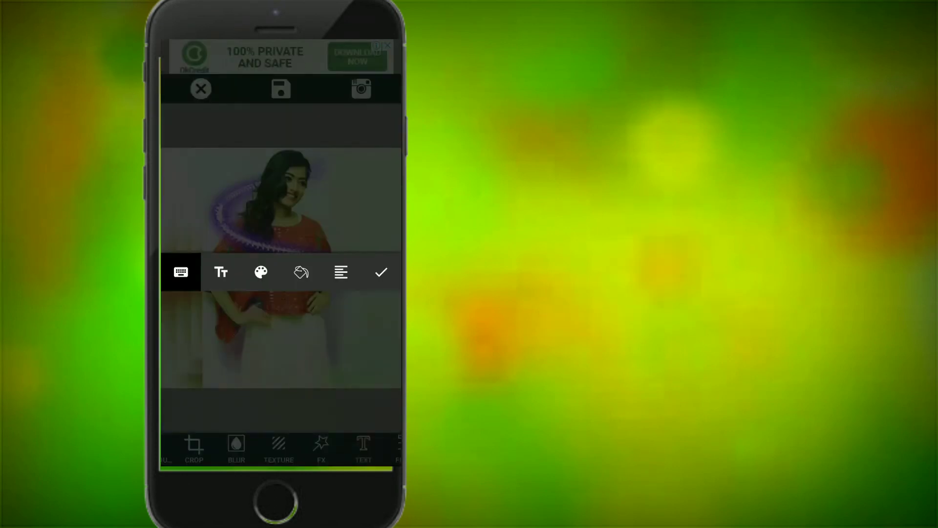
{"action": "left_click", "coordinate": [221, 276]}
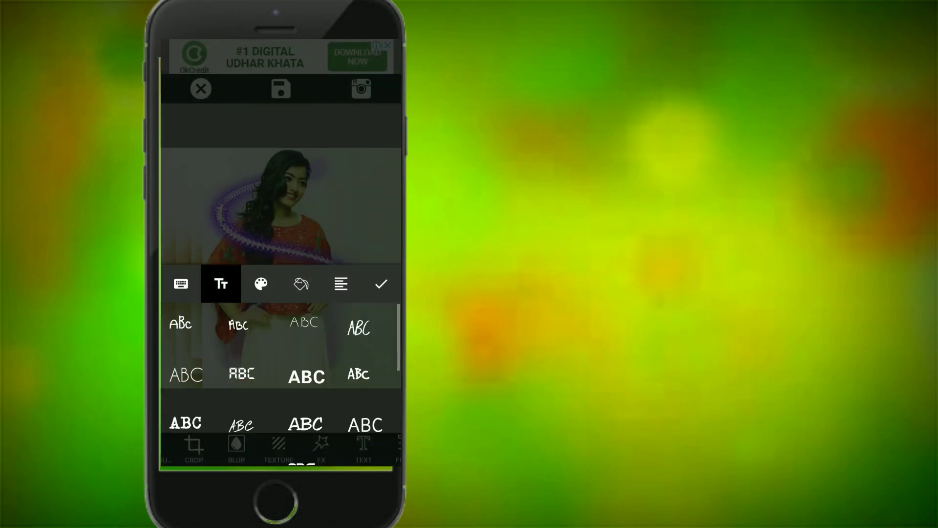
{"action": "left_click", "coordinate": [261, 284]}
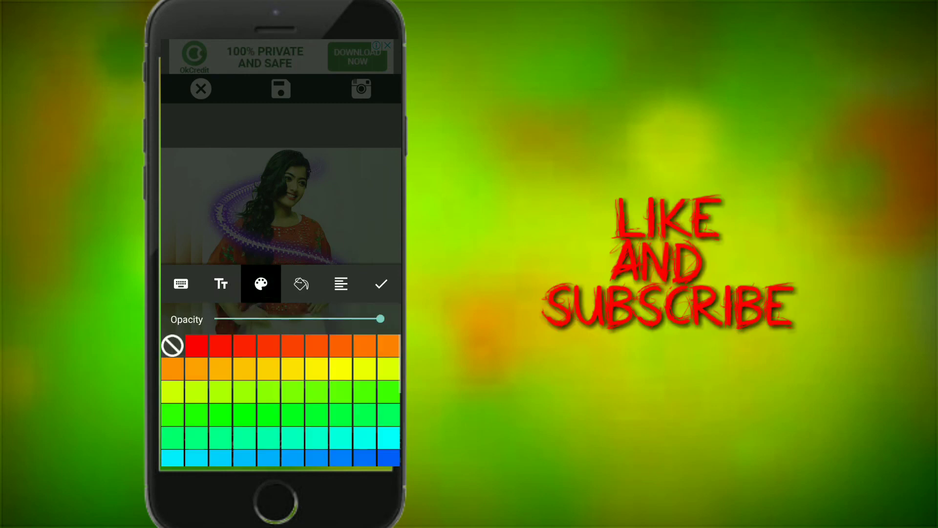
{"action": "left_click", "coordinate": [301, 288]}
{"action": "left_click", "coordinate": [341, 283]}
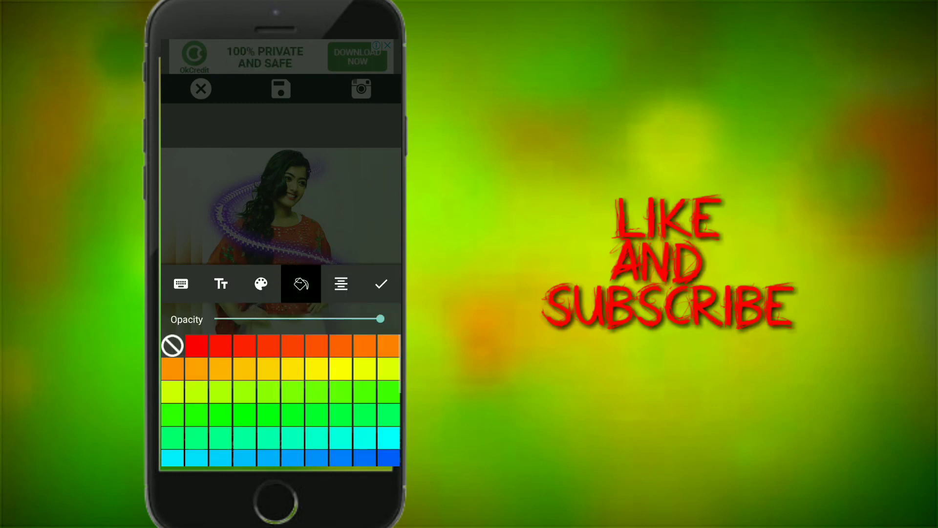
{"action": "left_click", "coordinate": [181, 286]}
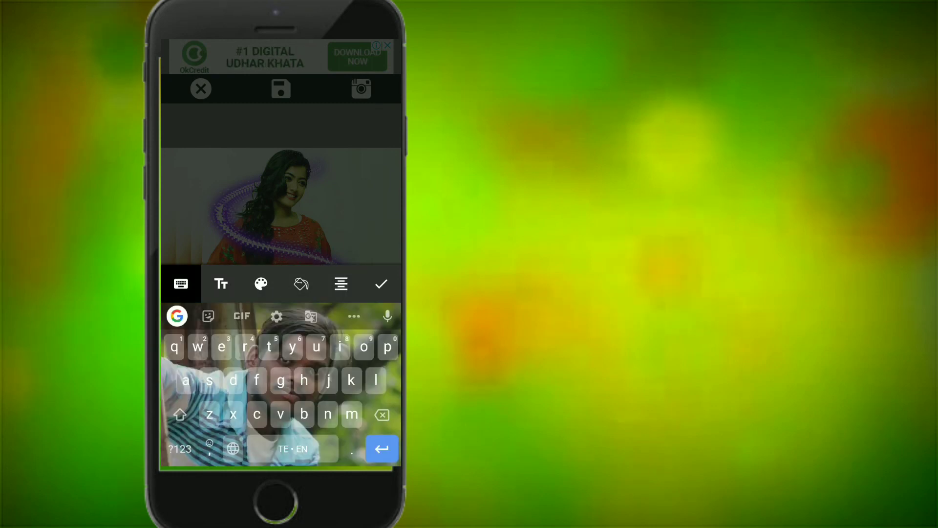